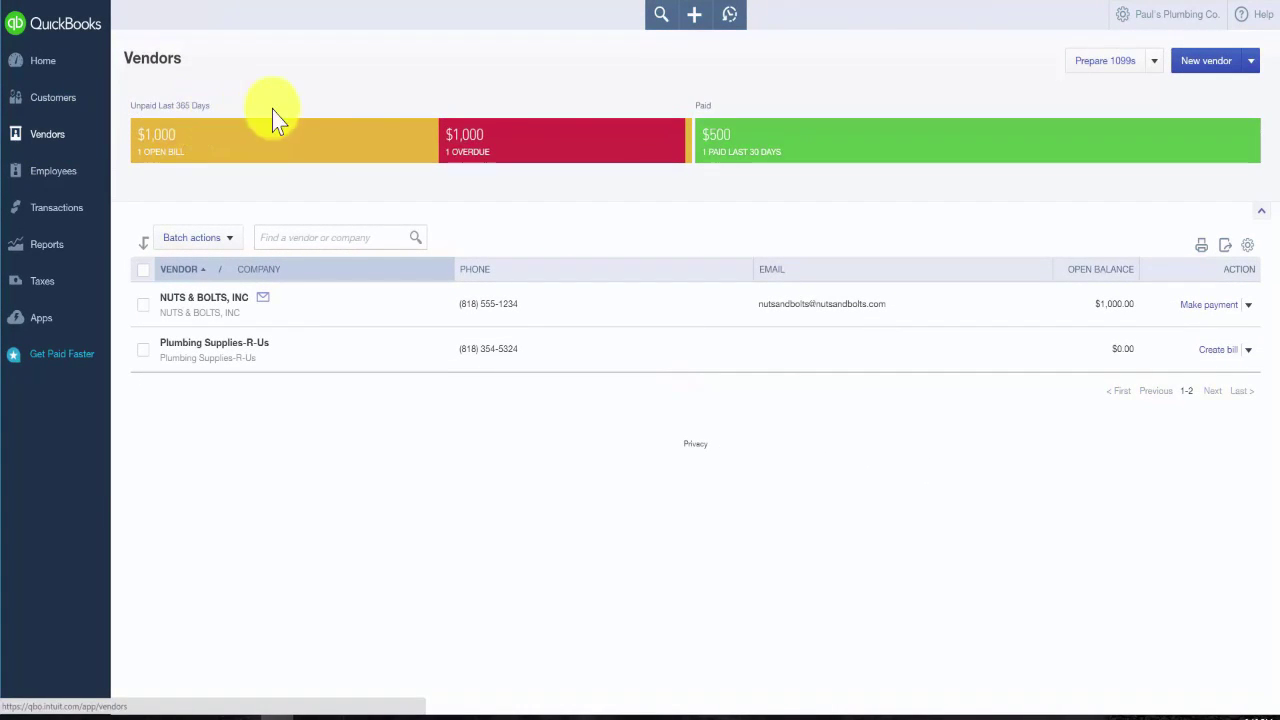
Create a new vendor with company and display name Supplies R Us, printing checks under the display name
click(1208, 62)
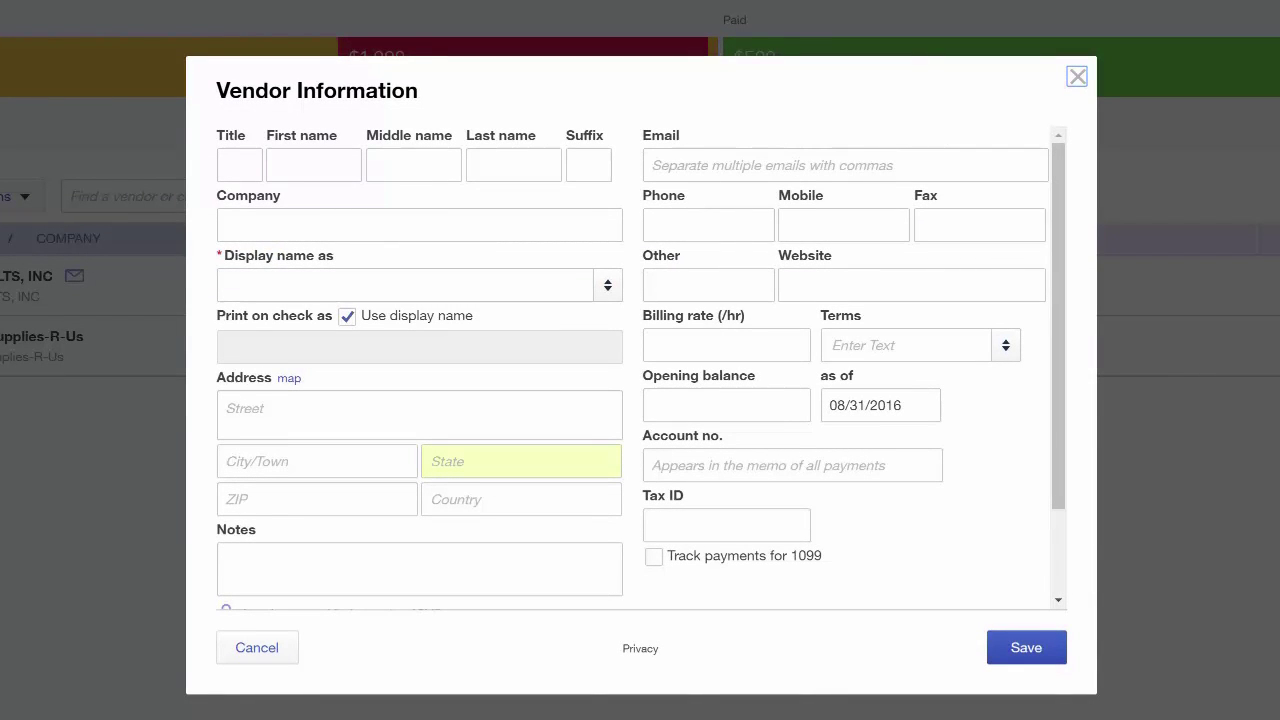
click(438, 226)
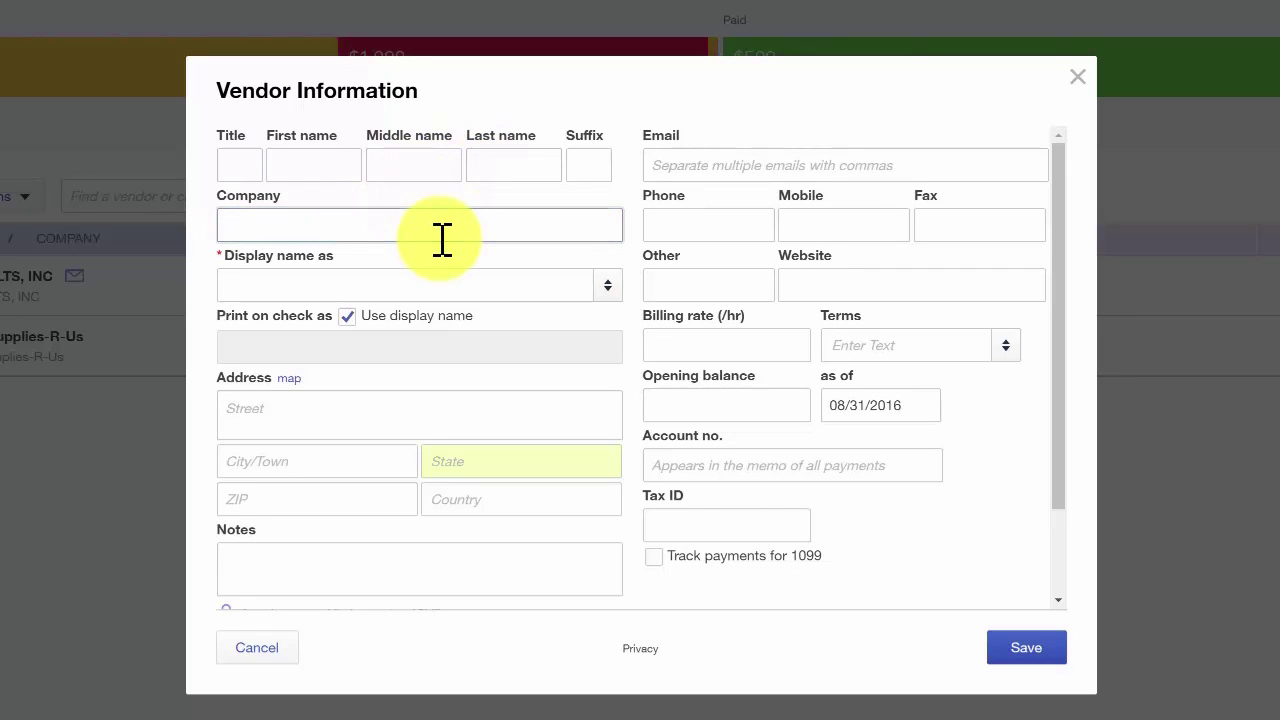
text(Supplies R Us)
key(Tab)
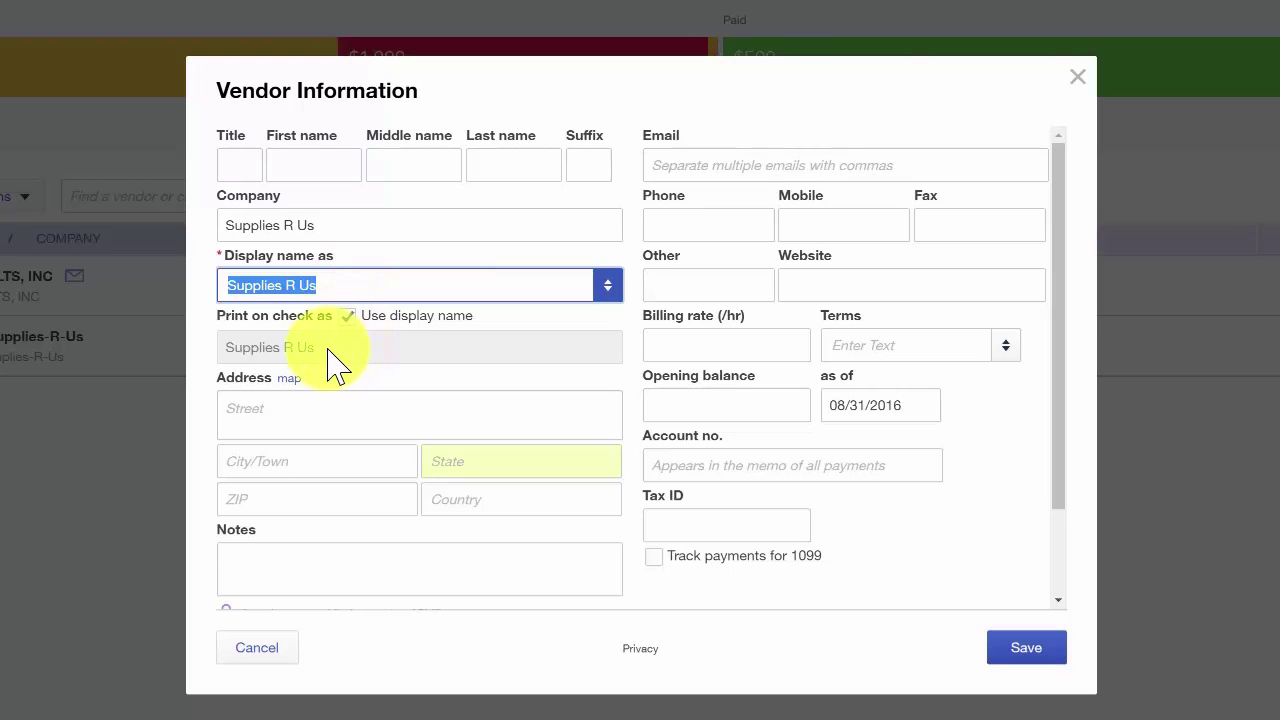
click(263, 357)
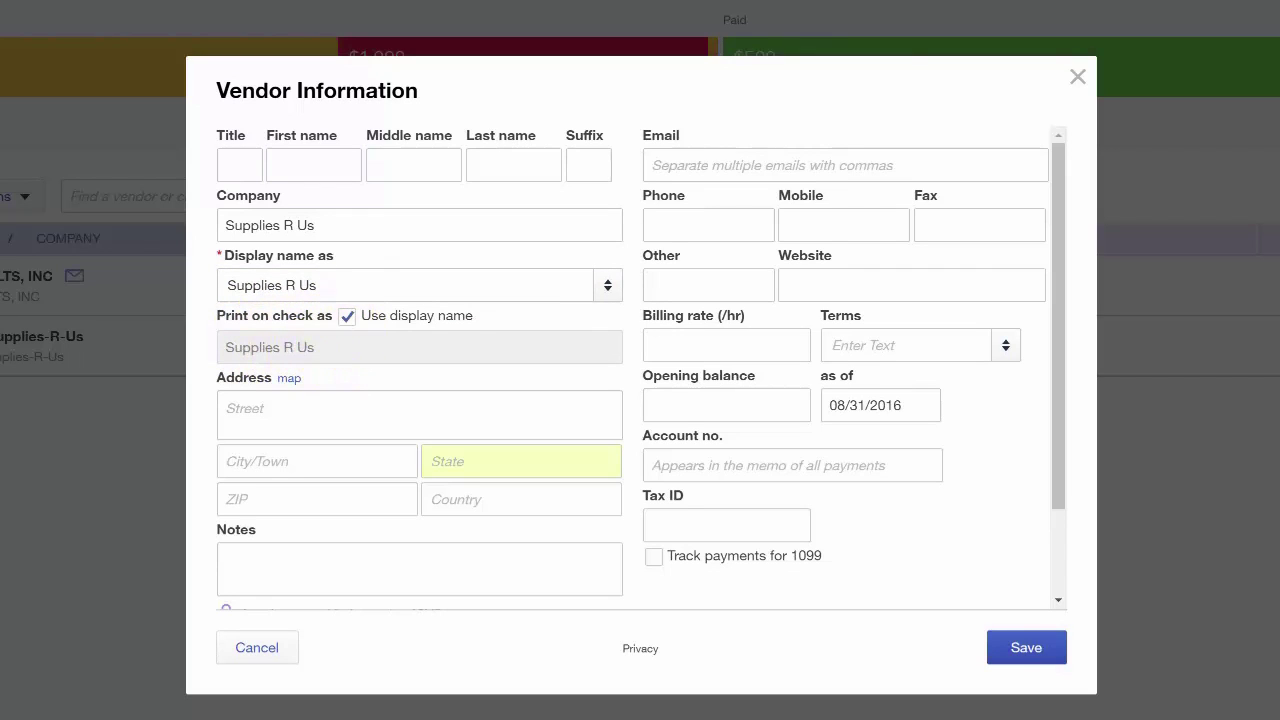
click(346, 315)
click(343, 345)
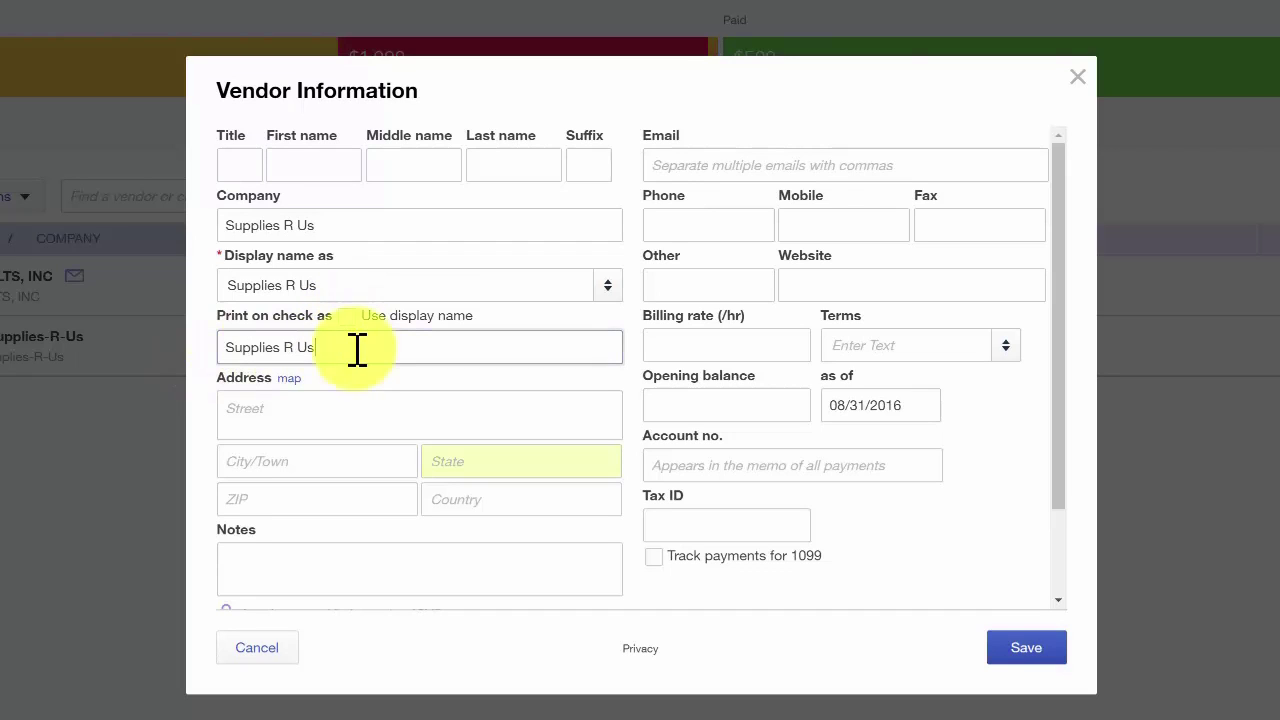
click(346, 315)
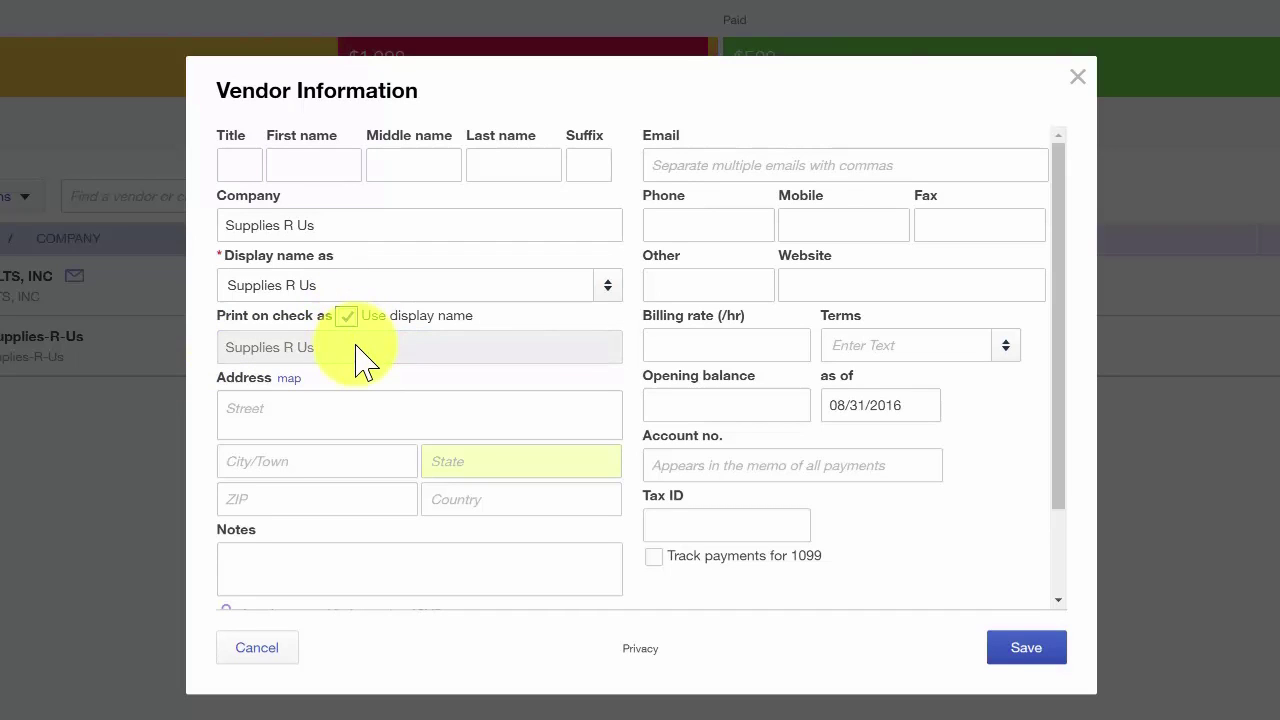
click(323, 410)
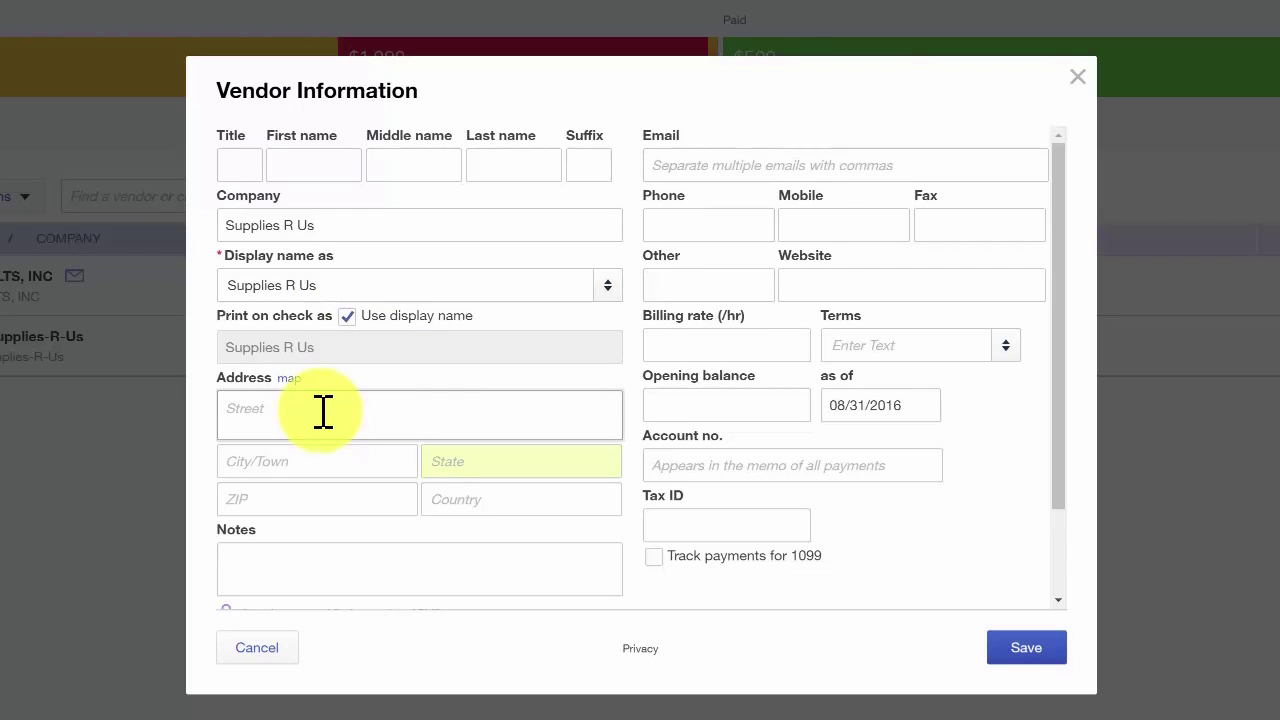
Enter the vendor's street address, e-mail address and phone number
text(123 Hollywood Lane)
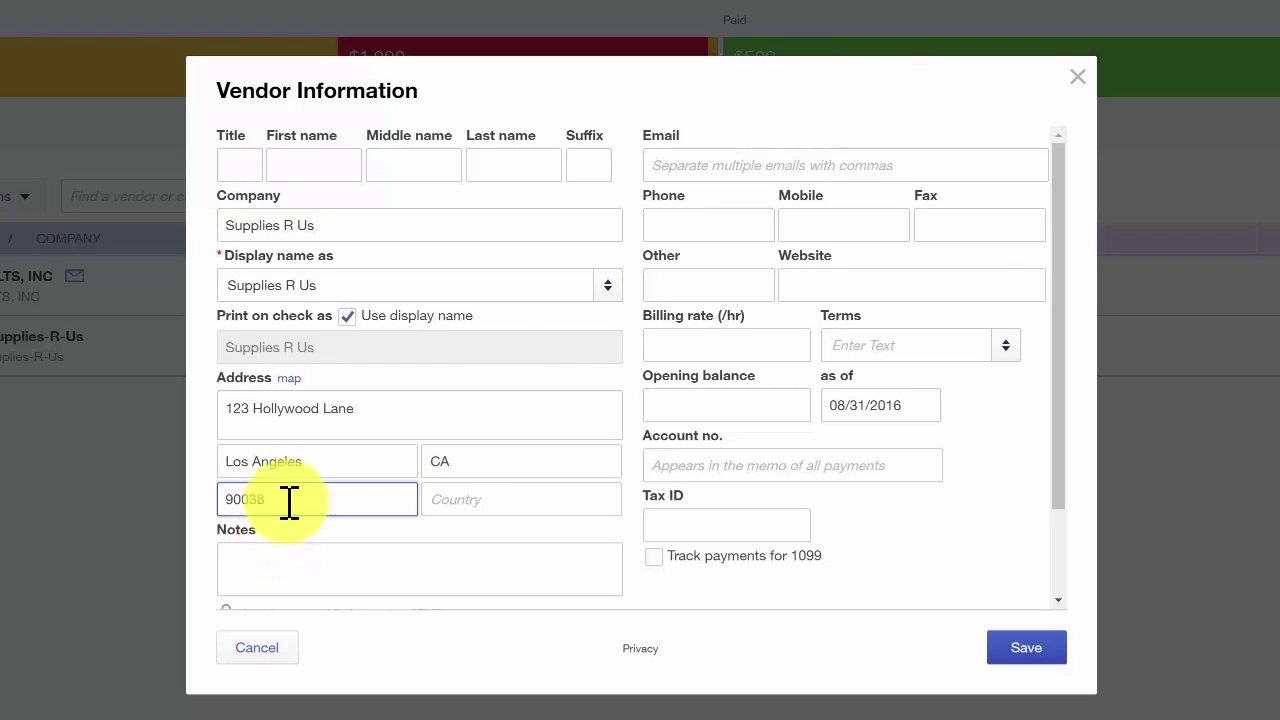
click(722, 166)
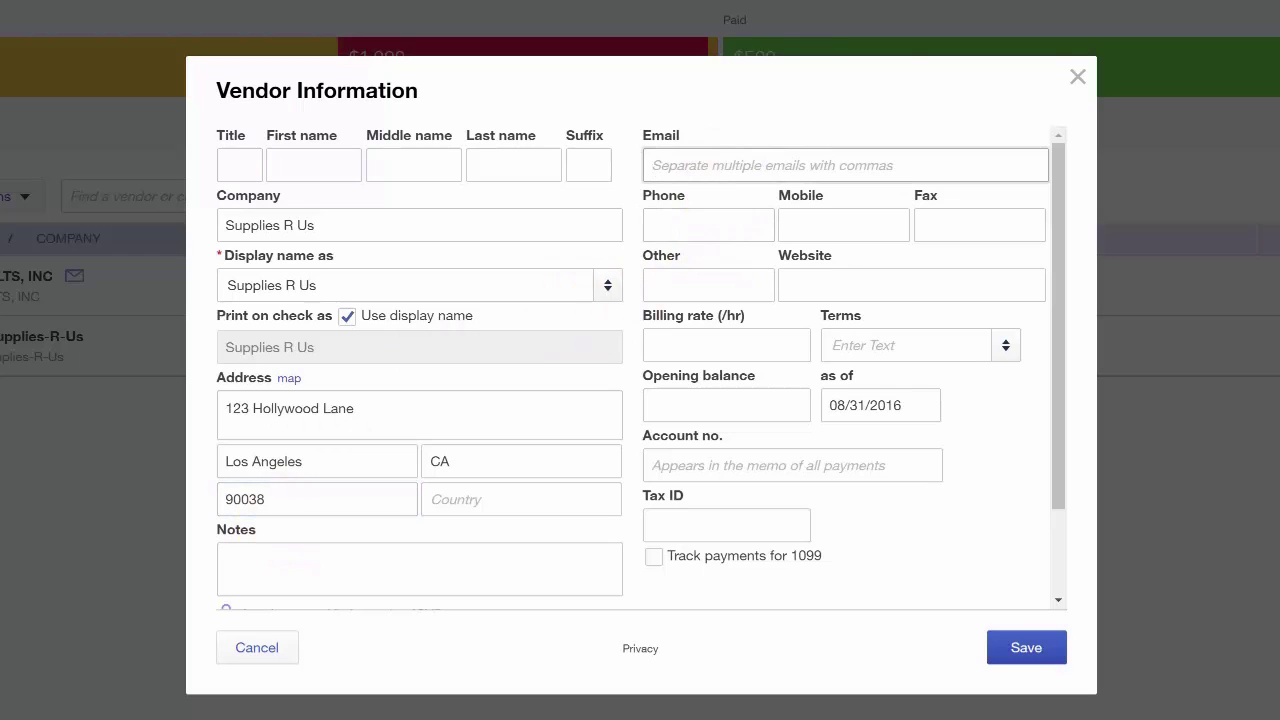
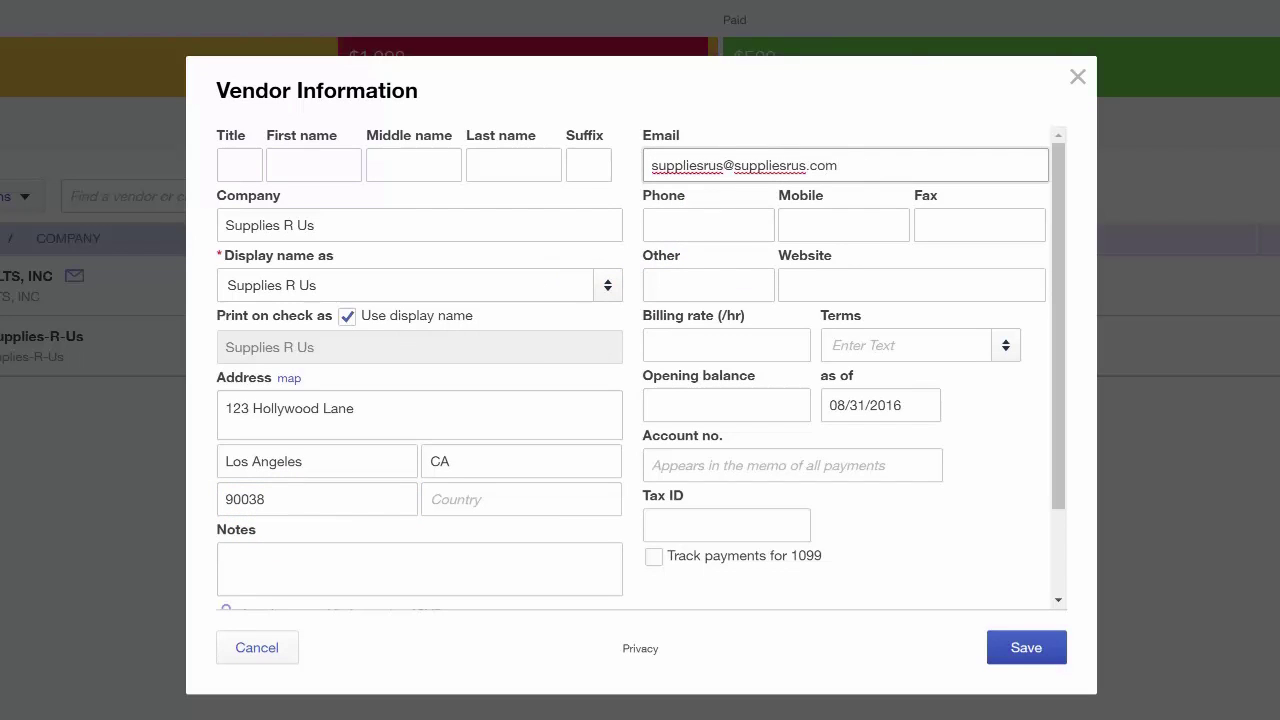
click(708, 225)
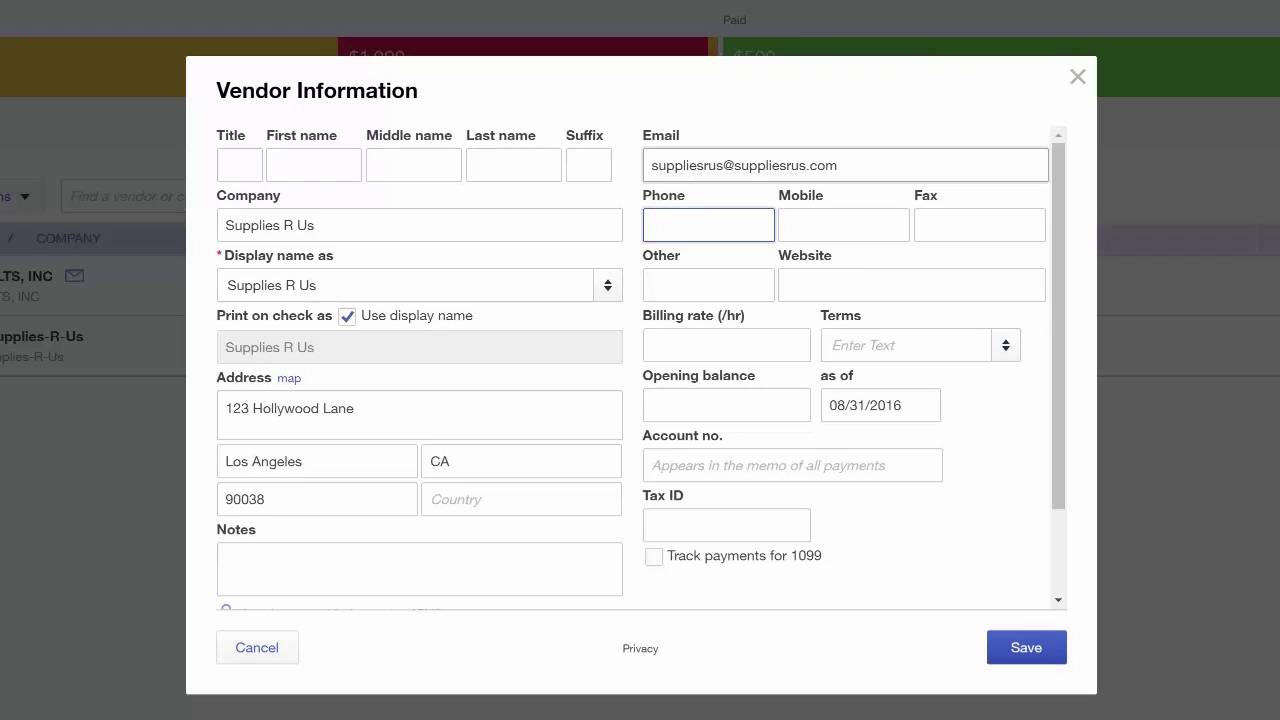
text(323-555-1234)
click(807, 225)
click(943, 222)
text(323-555-1235)
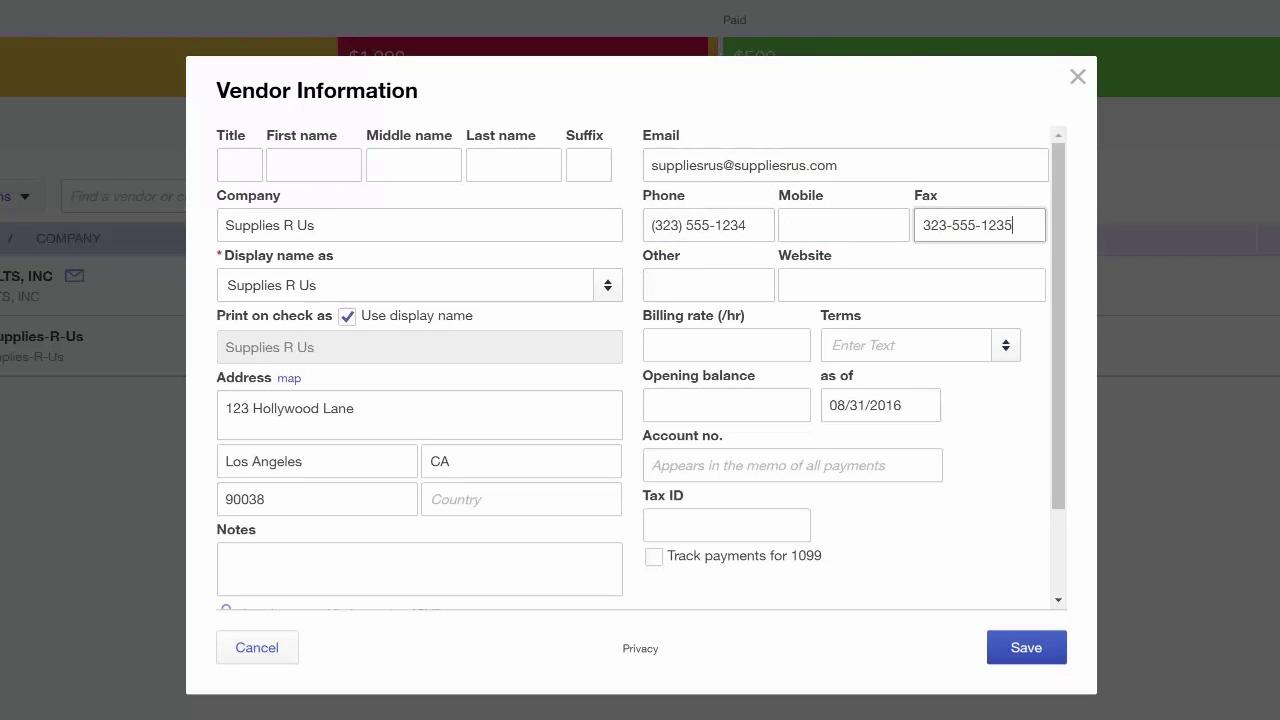
click(929, 278)
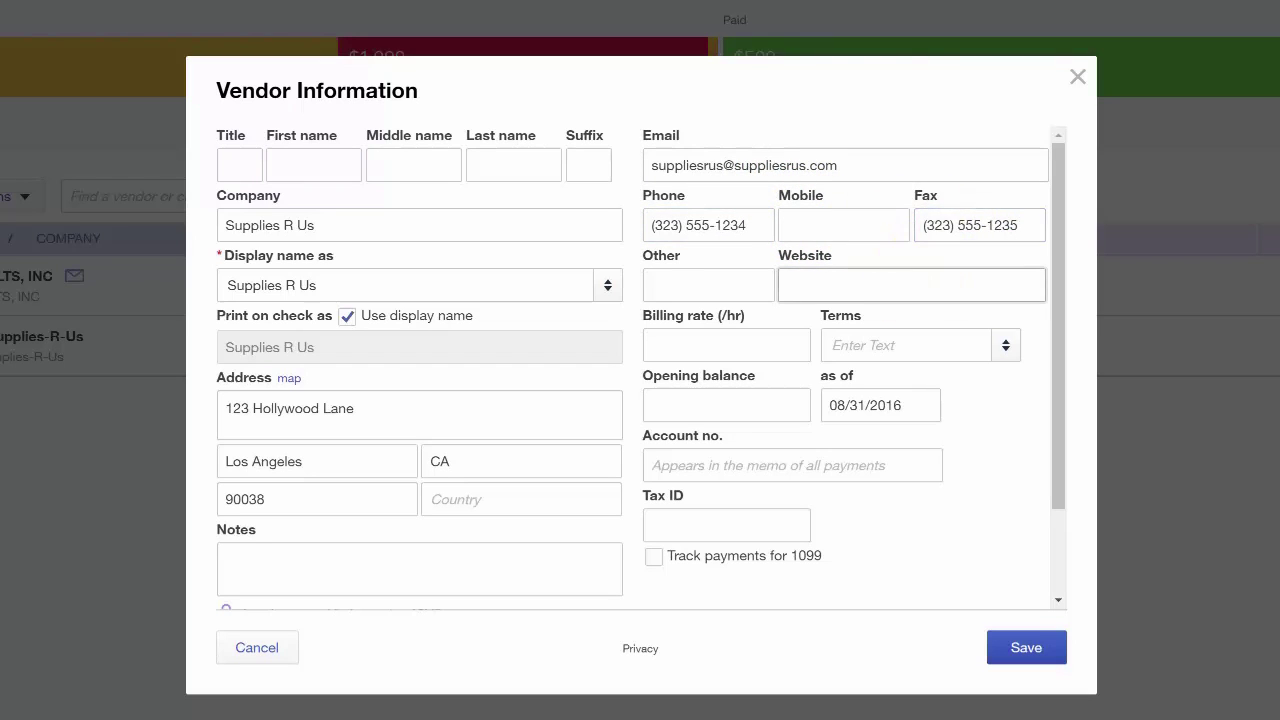
text(www.suppliesrus.com)
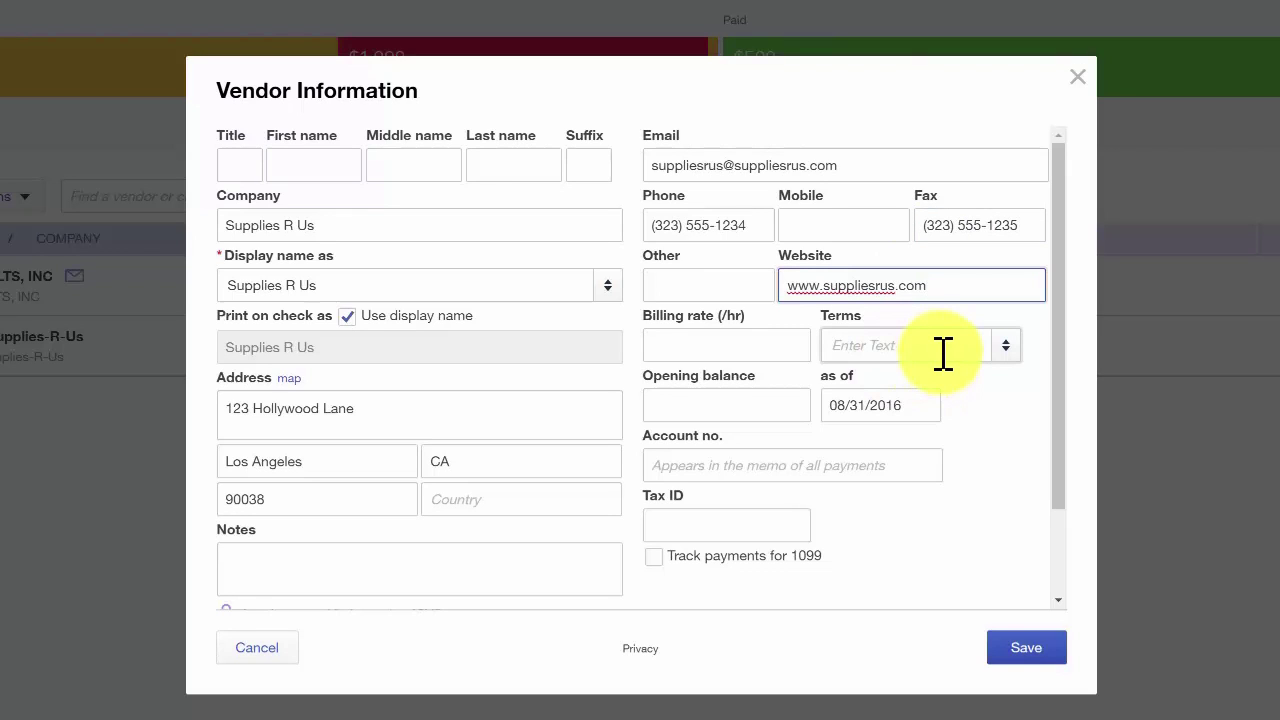
click(943, 352)
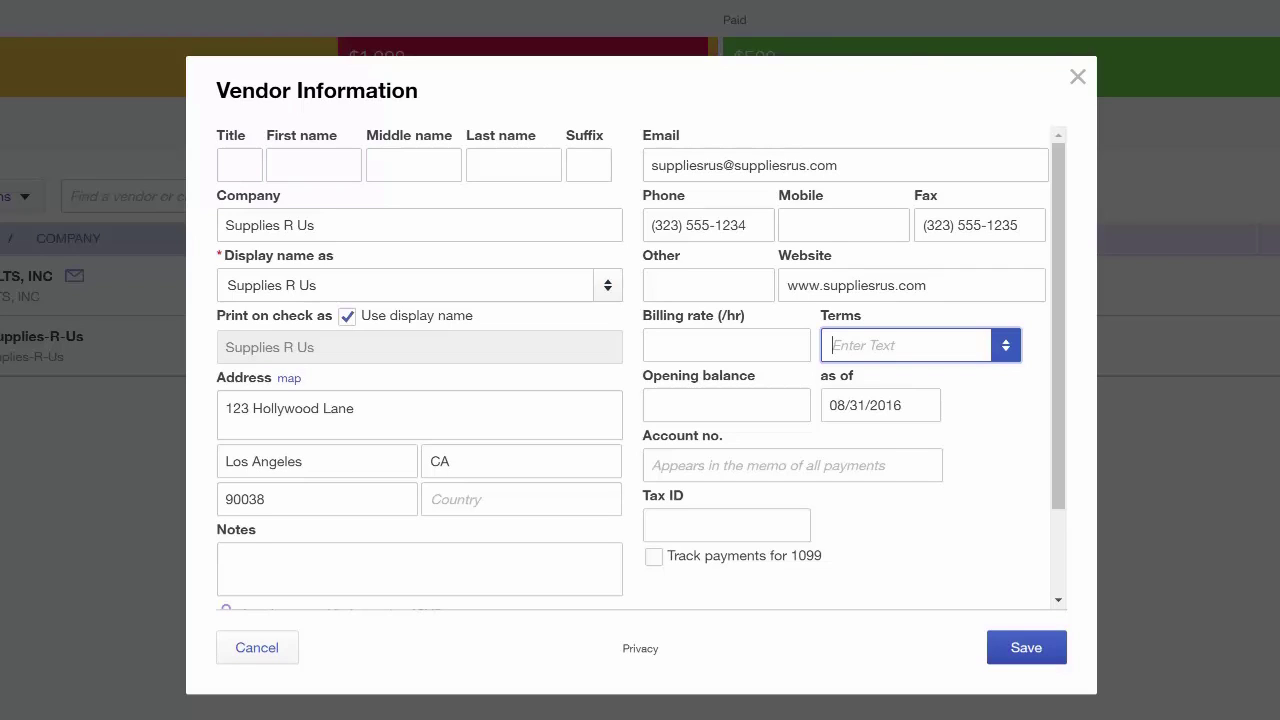
Choose Net 30 payment terms, enter the vendor's tax ID, and track its payments for 1099
click(1005, 352)
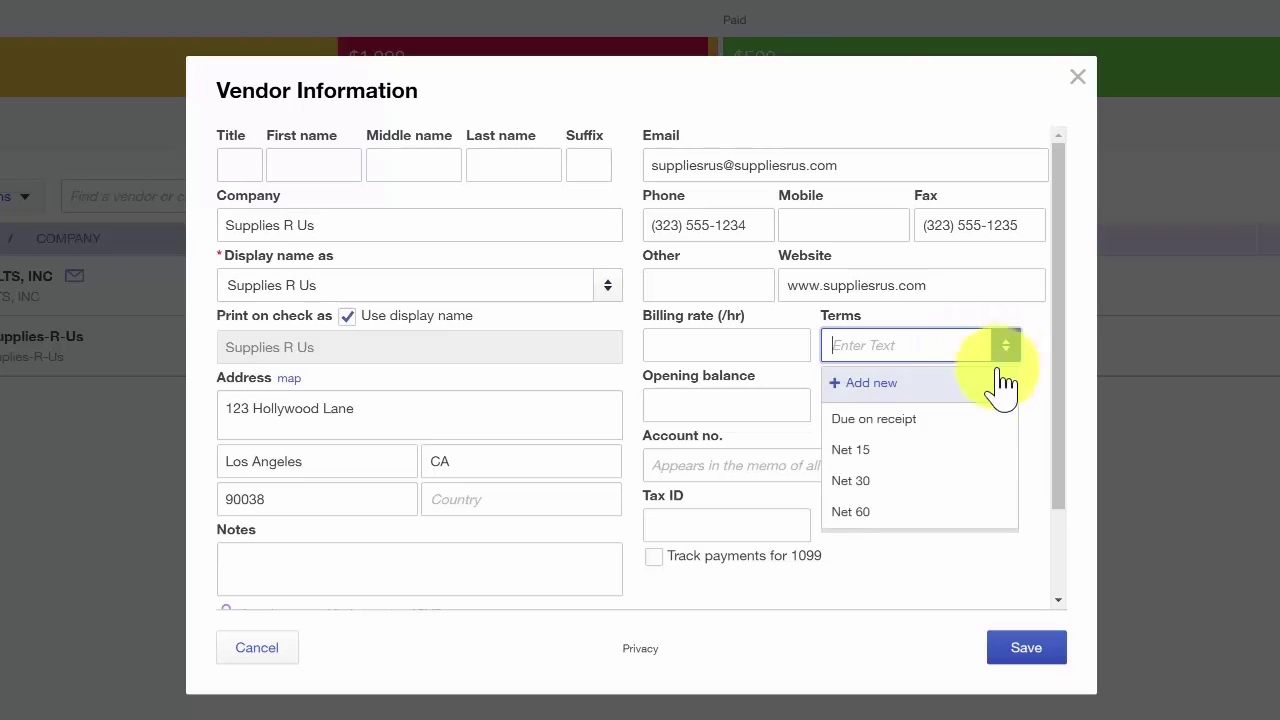
click(905, 480)
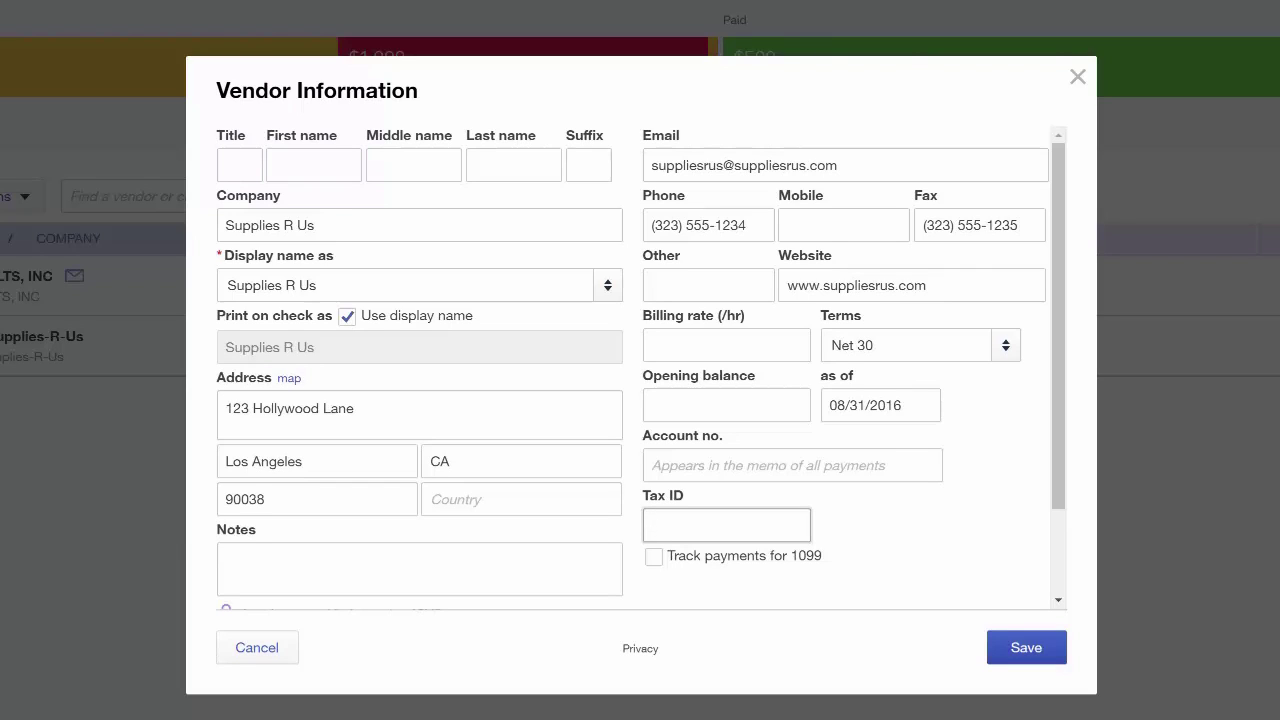
text(2)
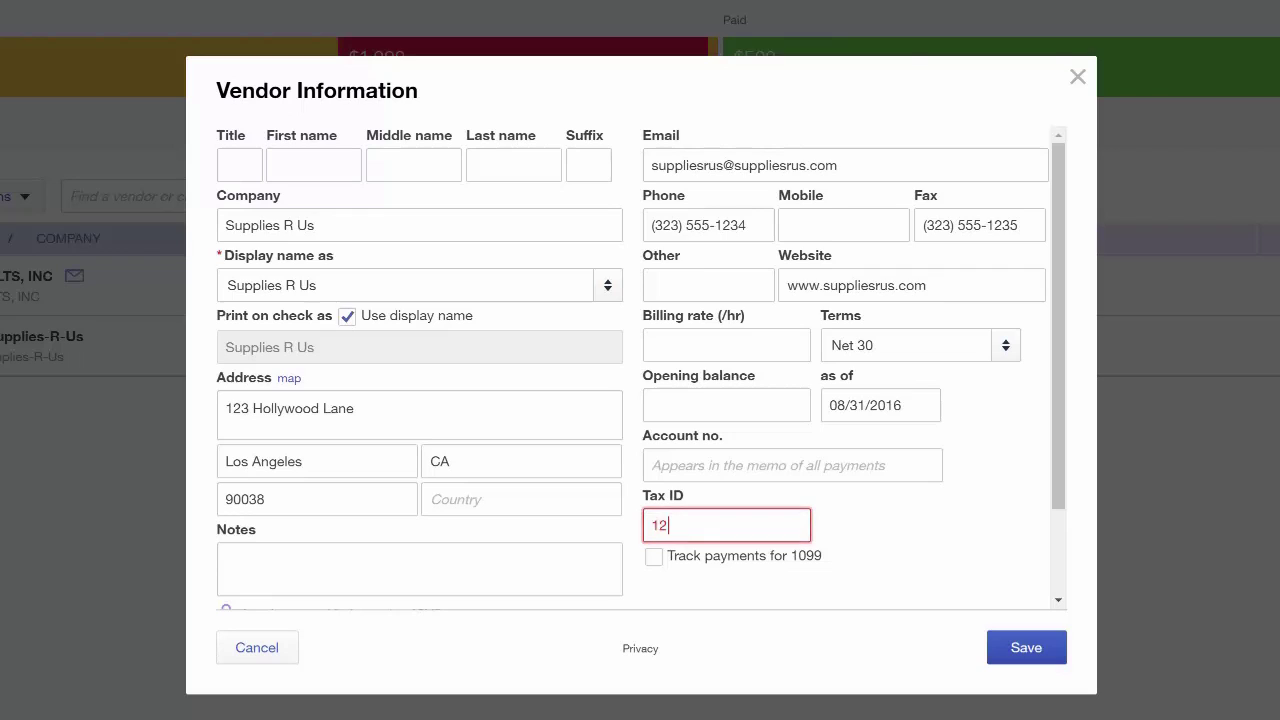
text(-3456789)
click(654, 556)
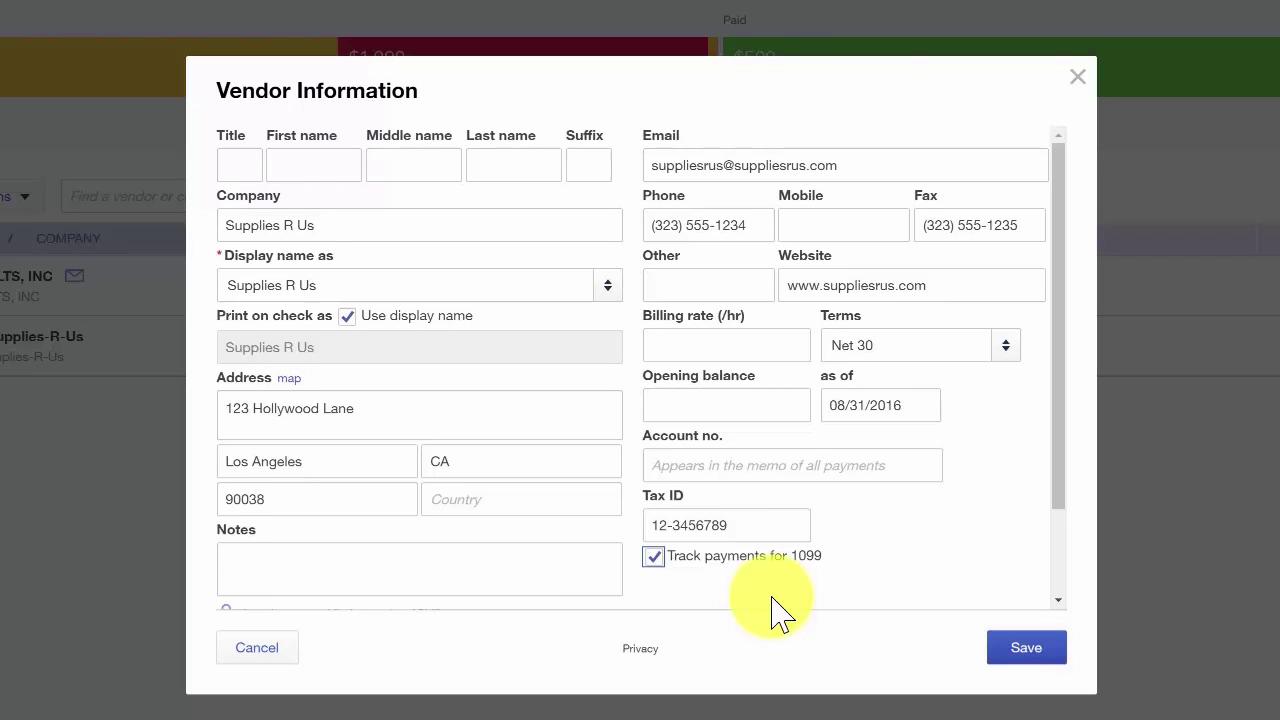
drag(1061, 472, 1060, 547)
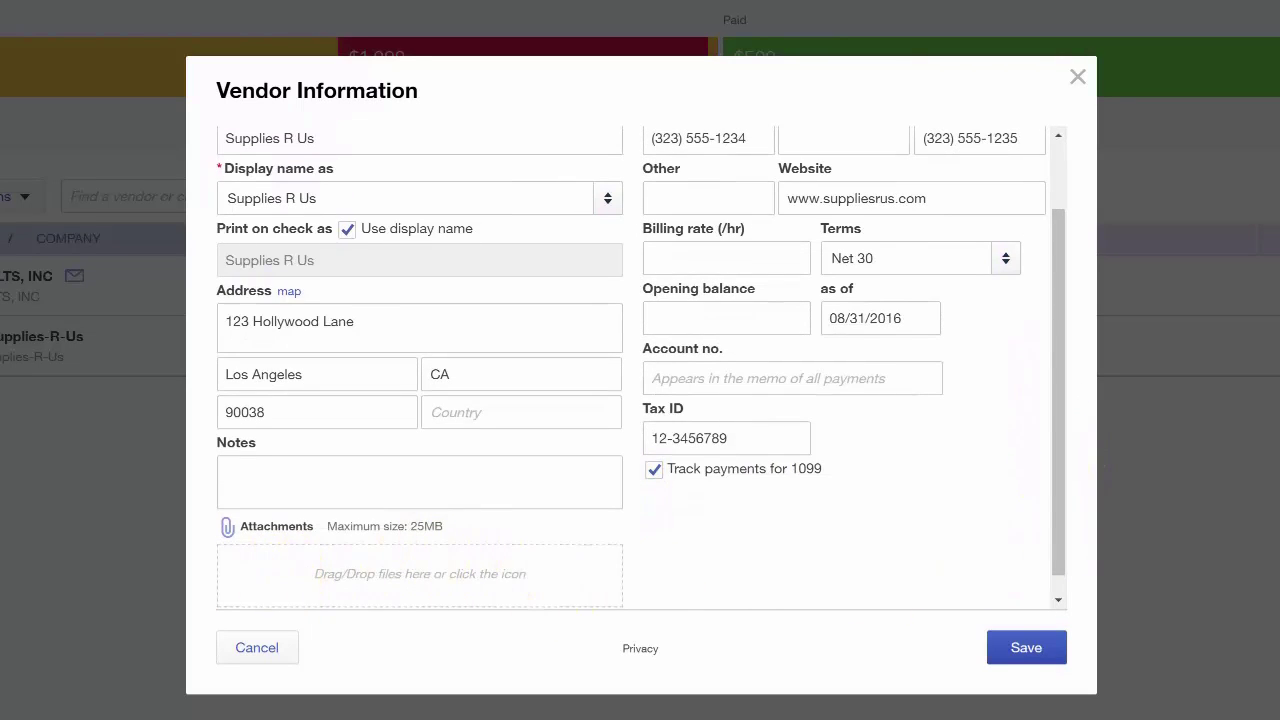
click(277, 545)
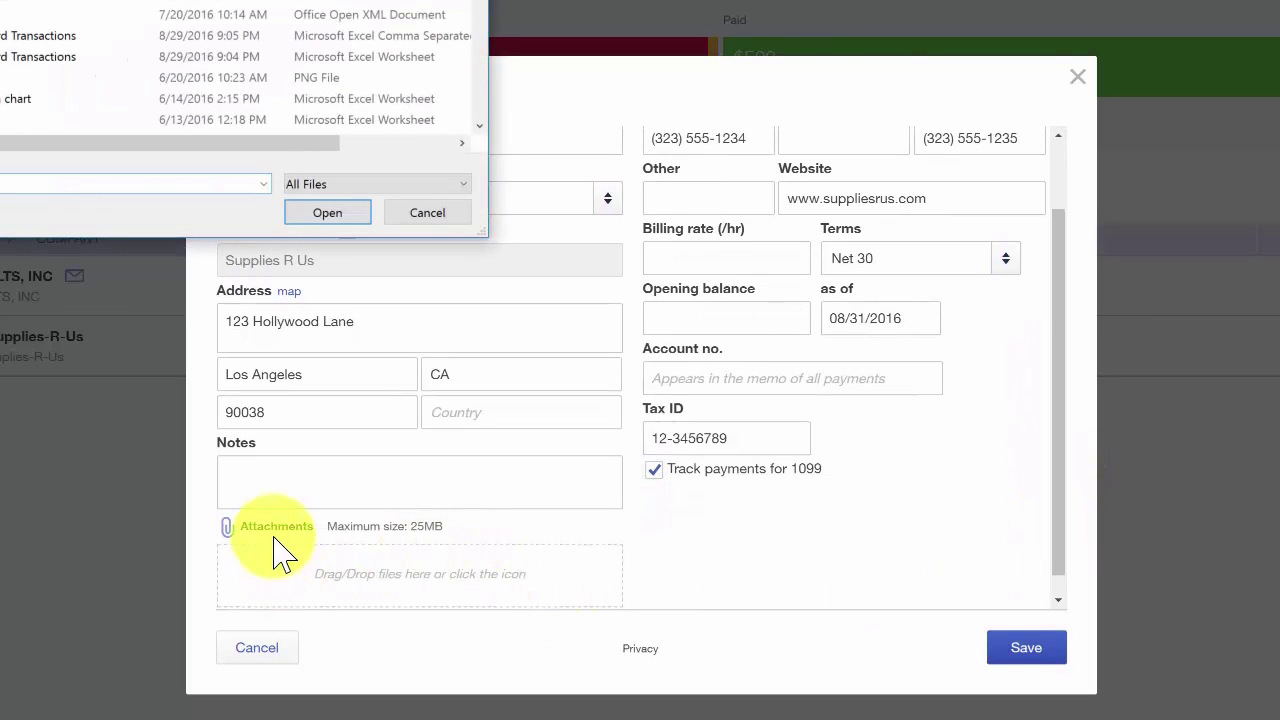
click(437, 216)
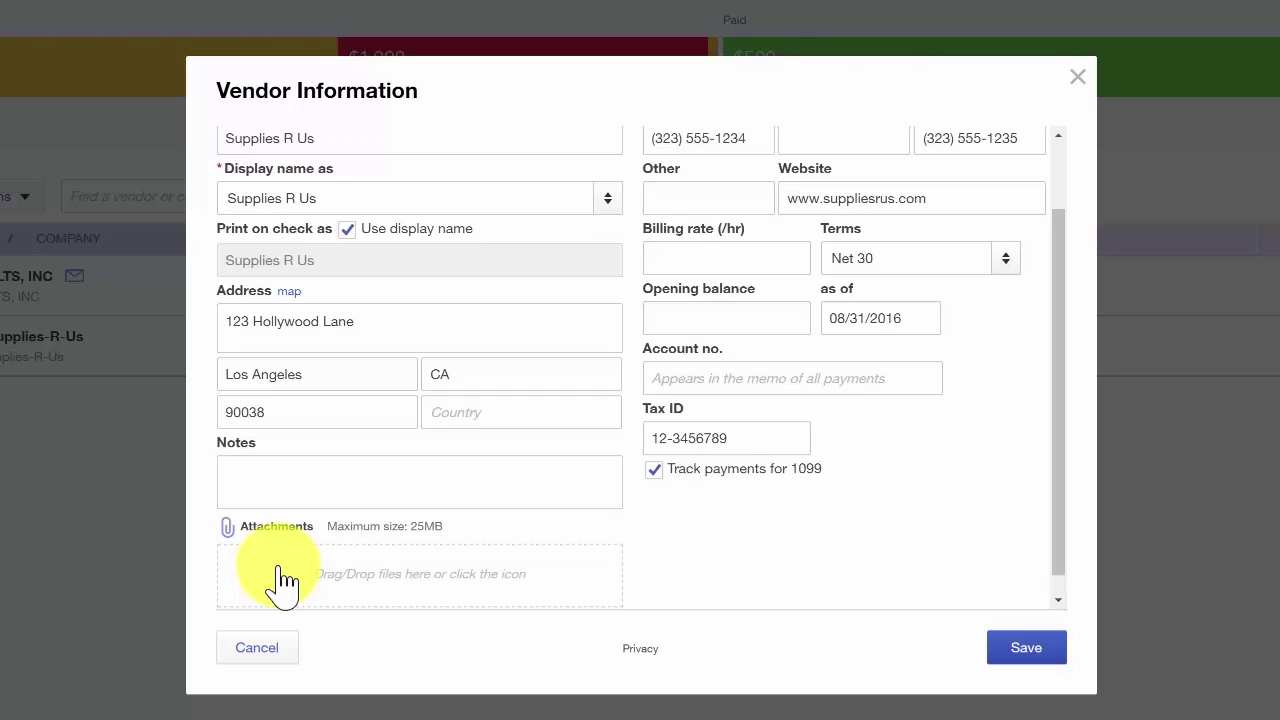
click(668, 263)
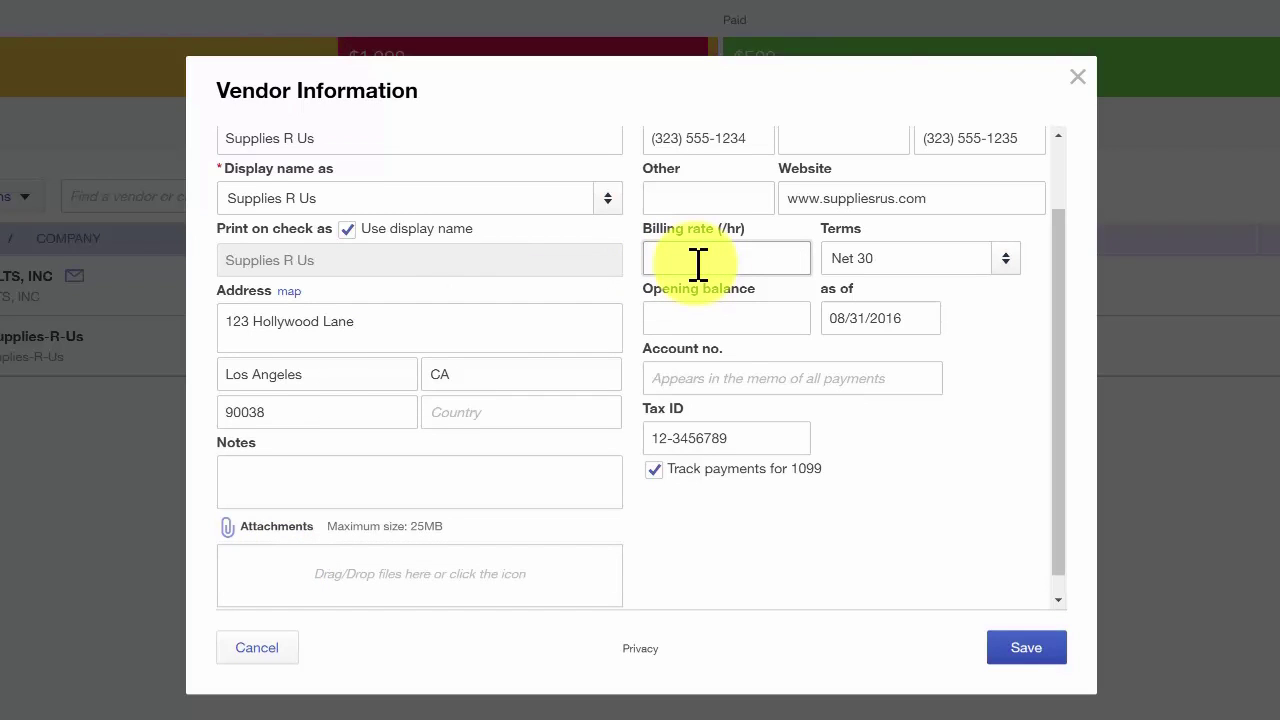
Set a 50.00 hourly billing rate and enter the vendor's account number
text(50.00)
click(709, 316)
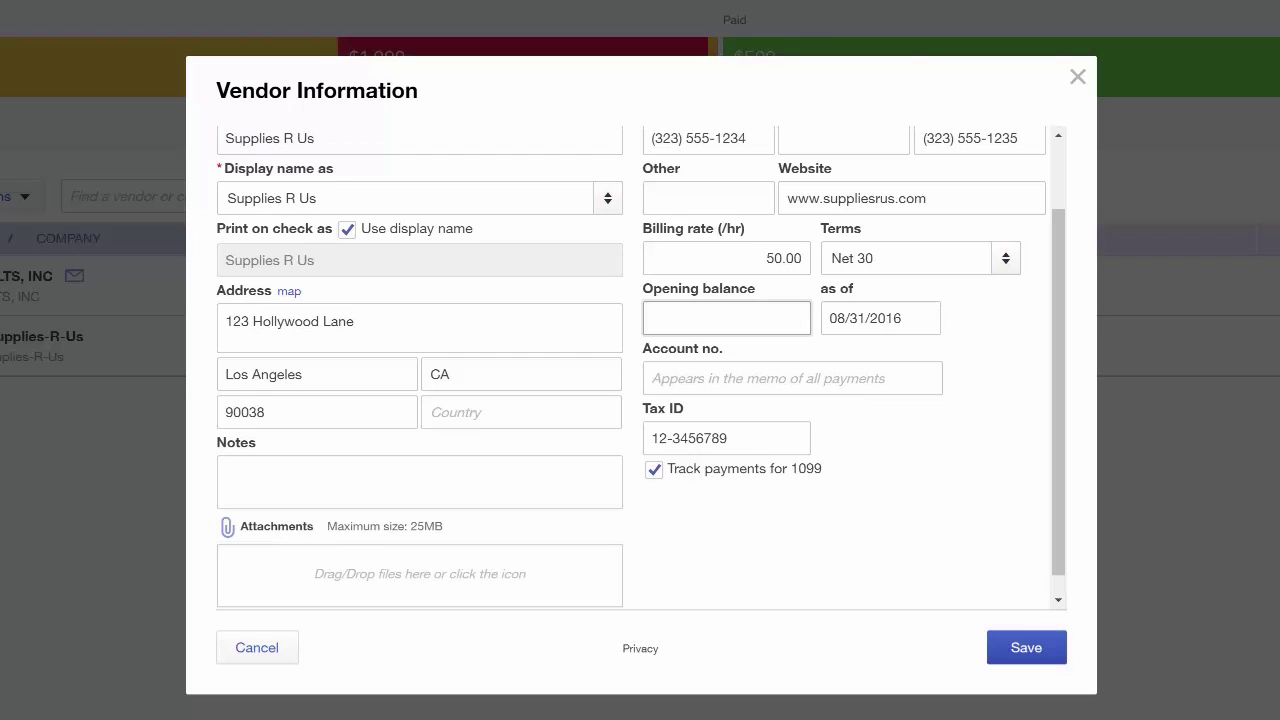
click(703, 380)
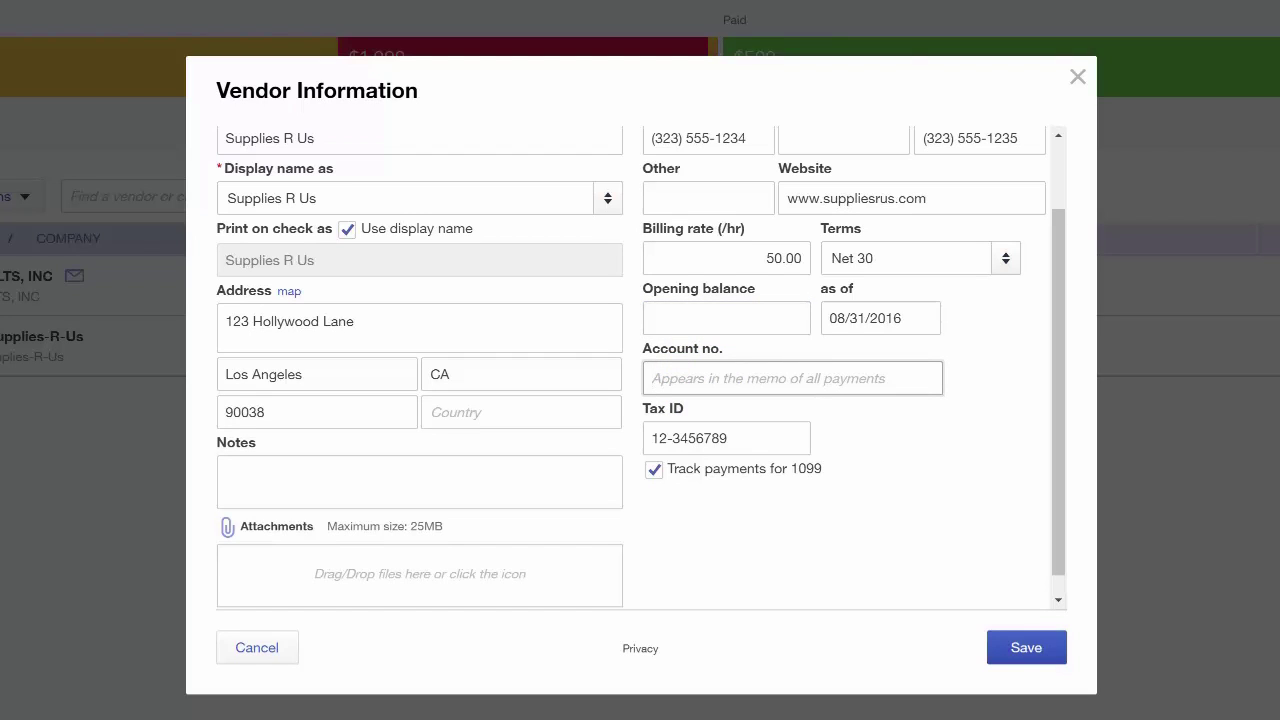
text(54321)
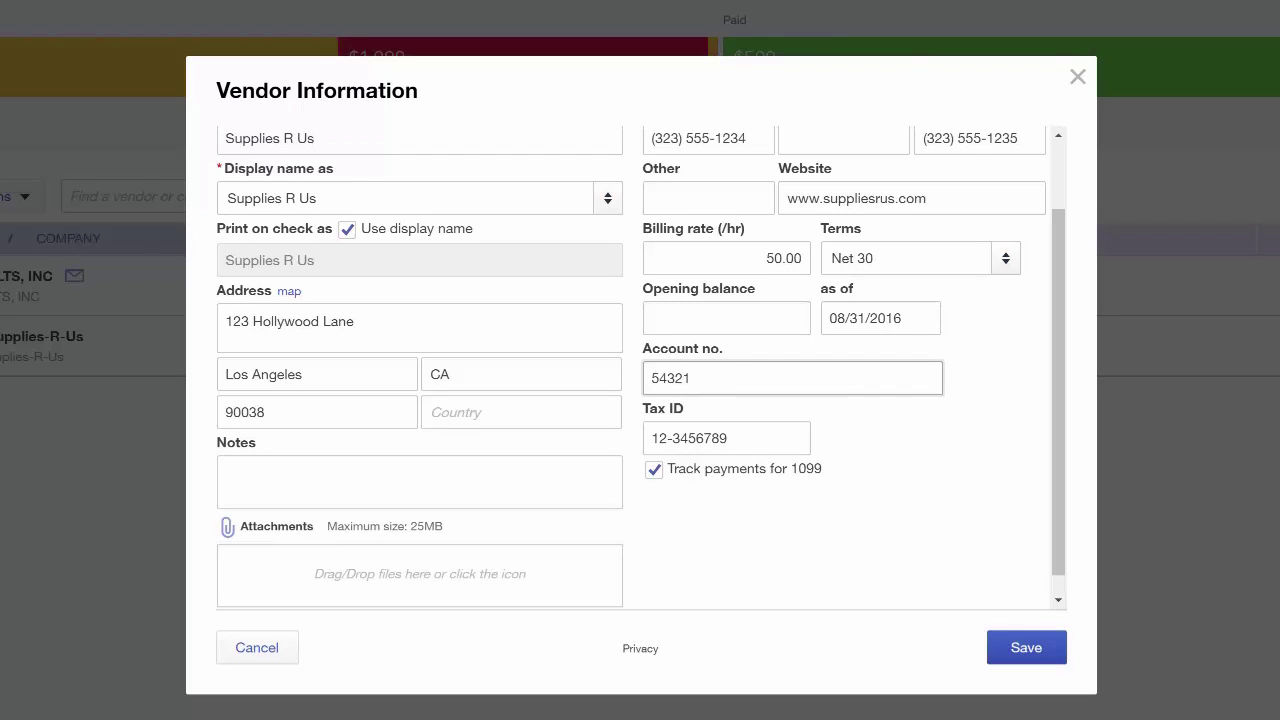
Add a note naming the ordering contact and their direct number, then save the vendor
click(351, 490)
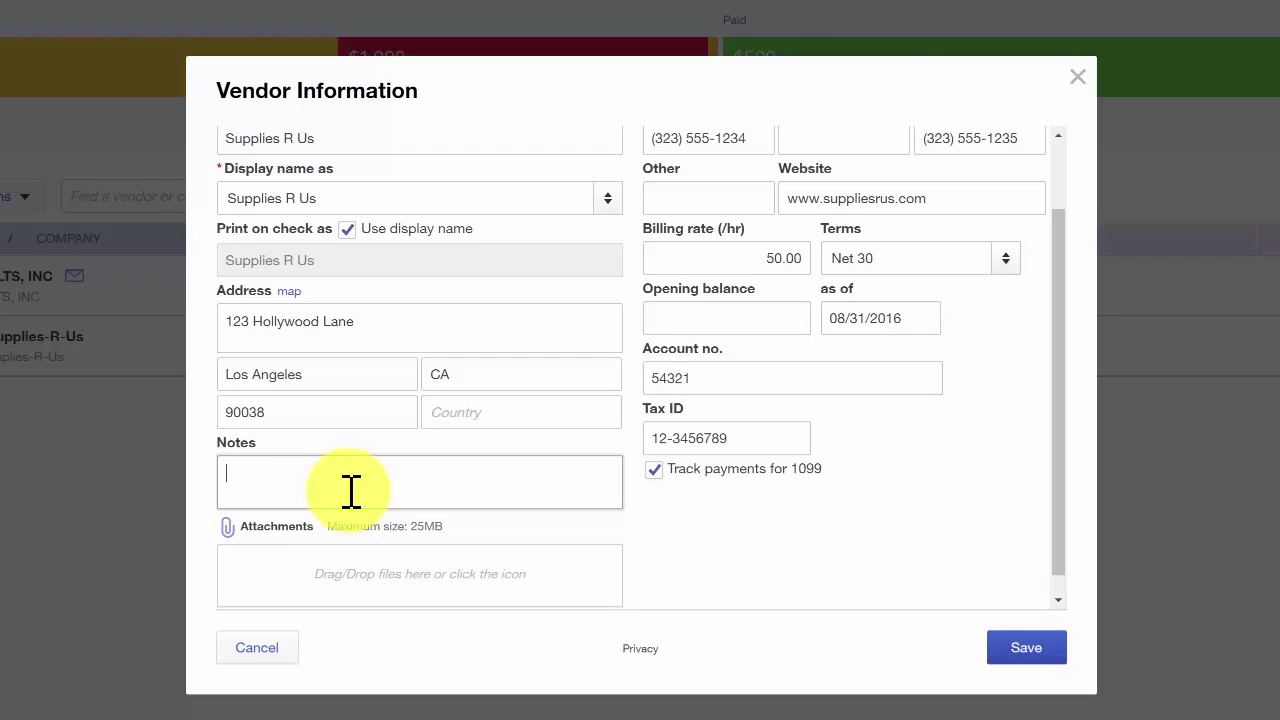
text(Place all orders with Luis.  His direct #323-555)
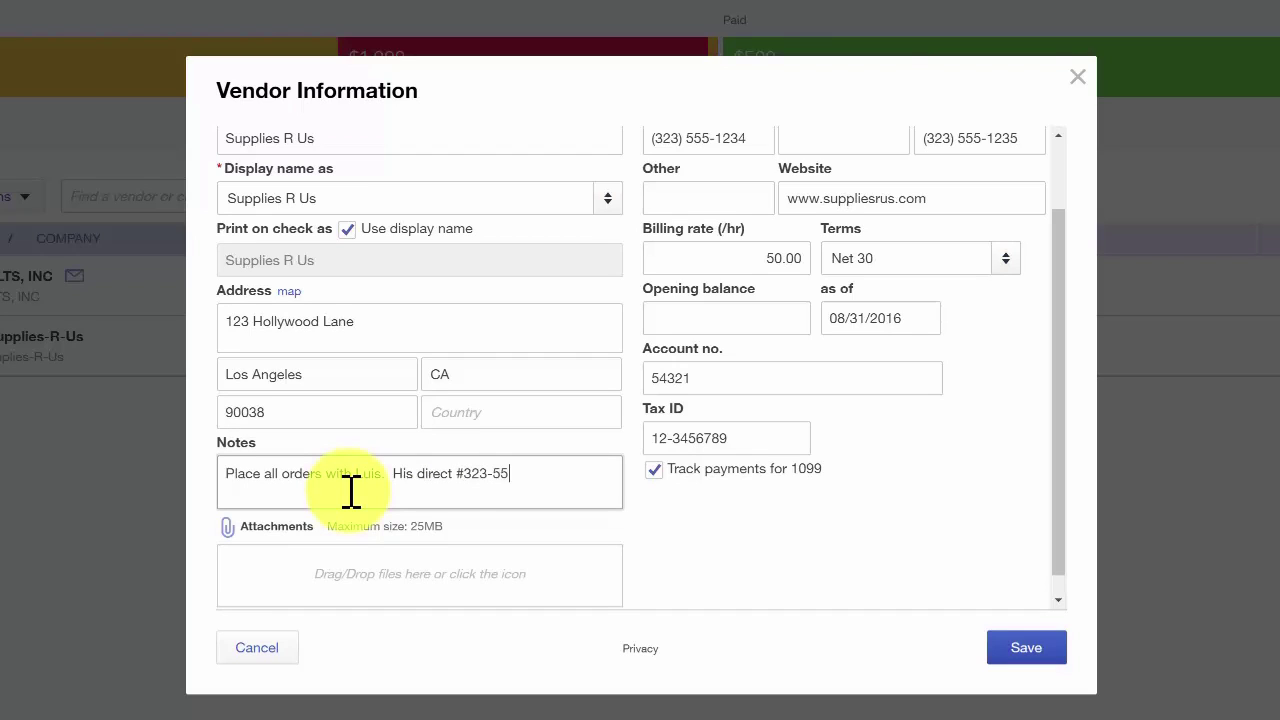
text(-6789)
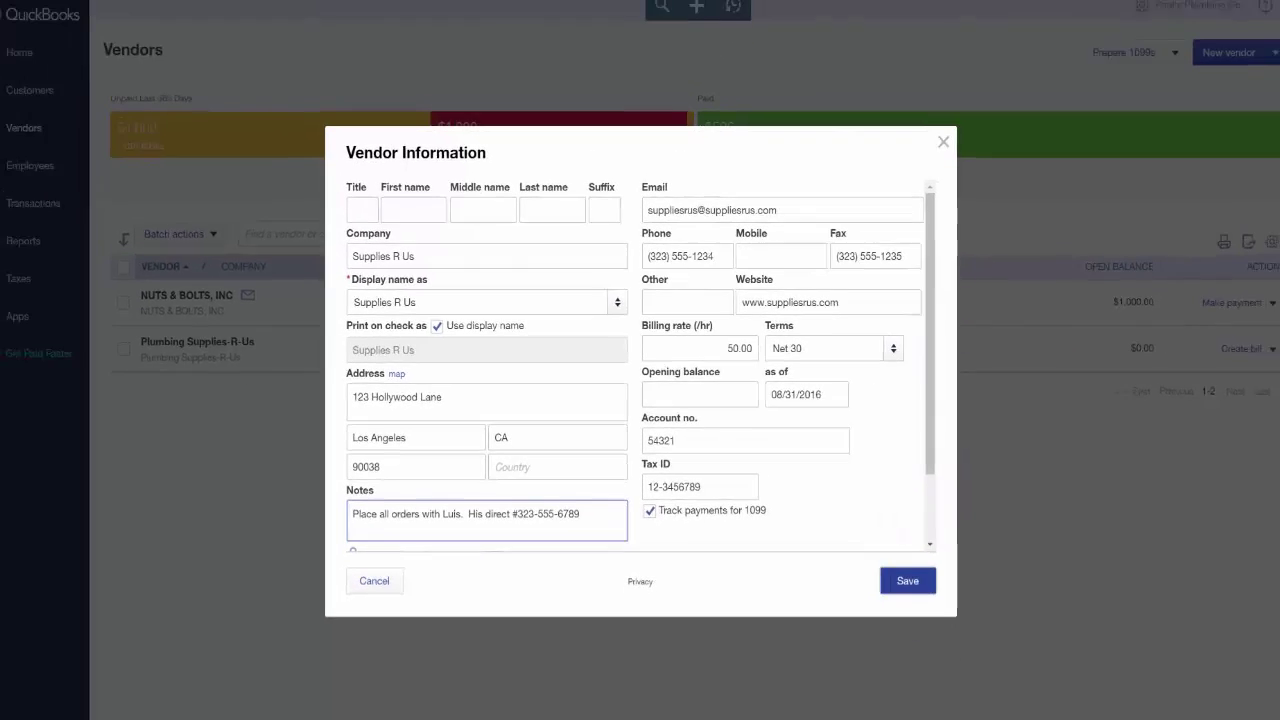
click(1026, 647)
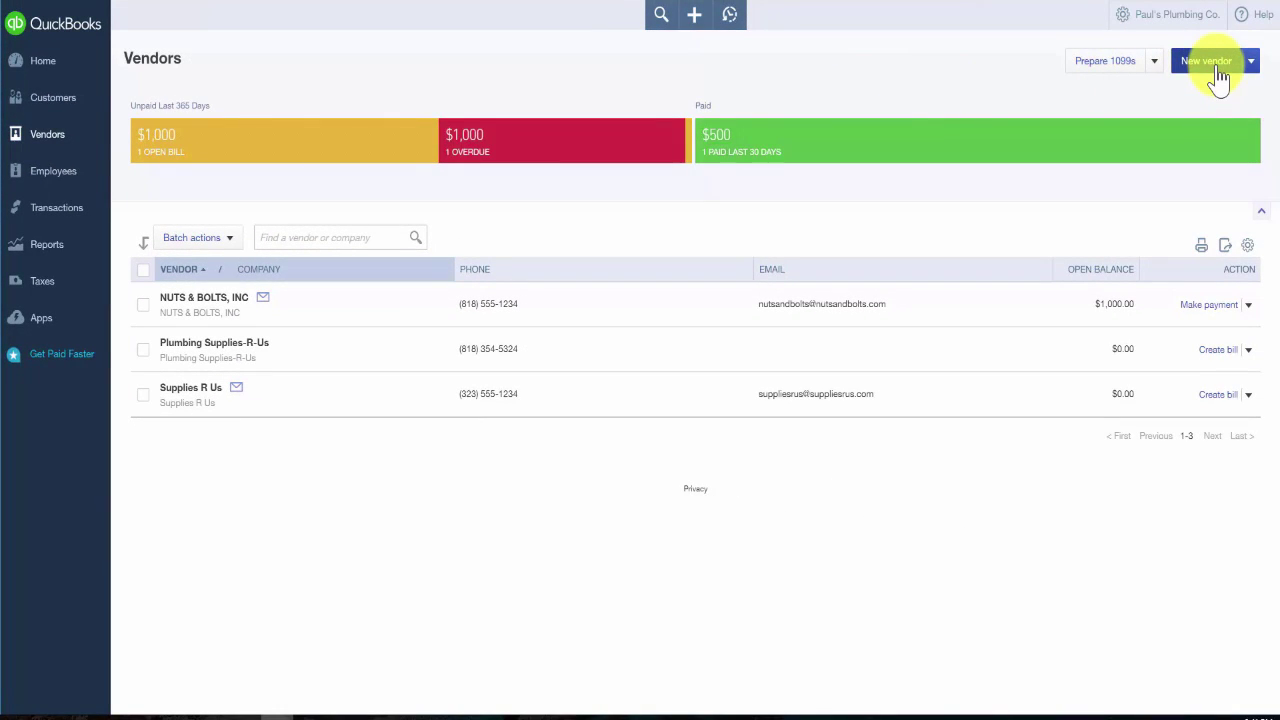
Load Vendor_Sample_File.xls into the Import vendors wizard and advance to the mapping step
click(1250, 61)
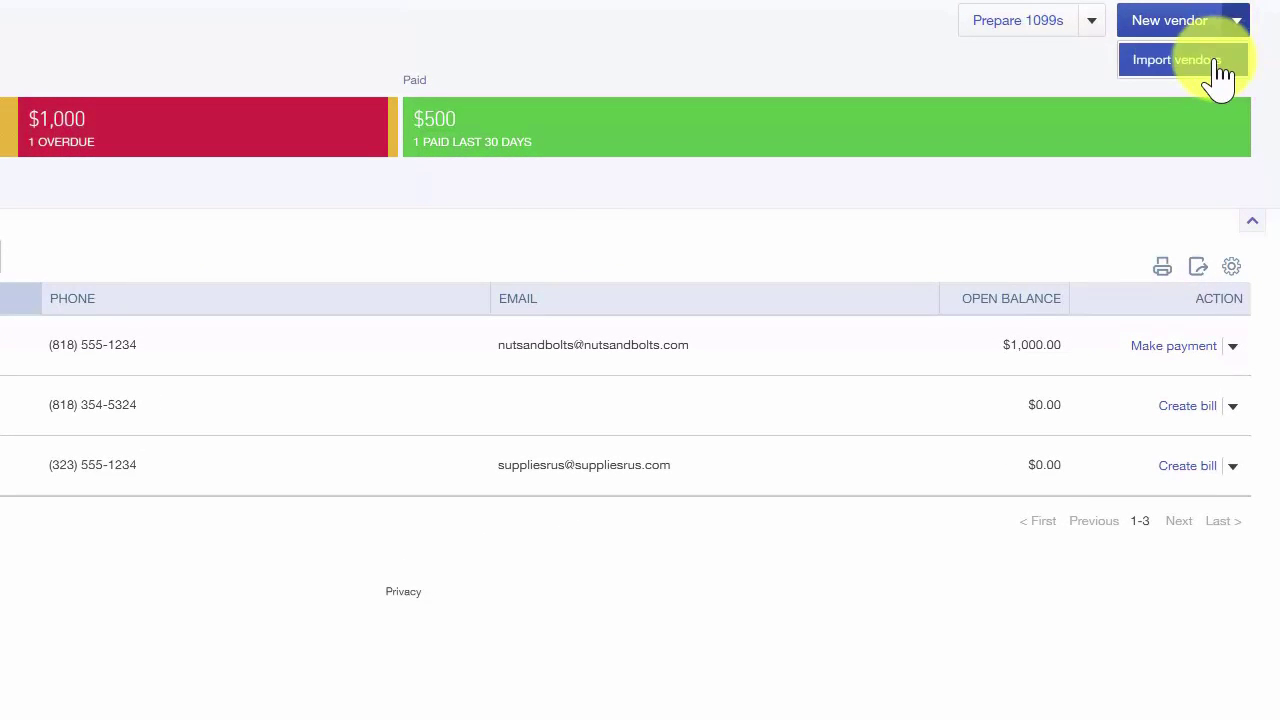
click(1162, 62)
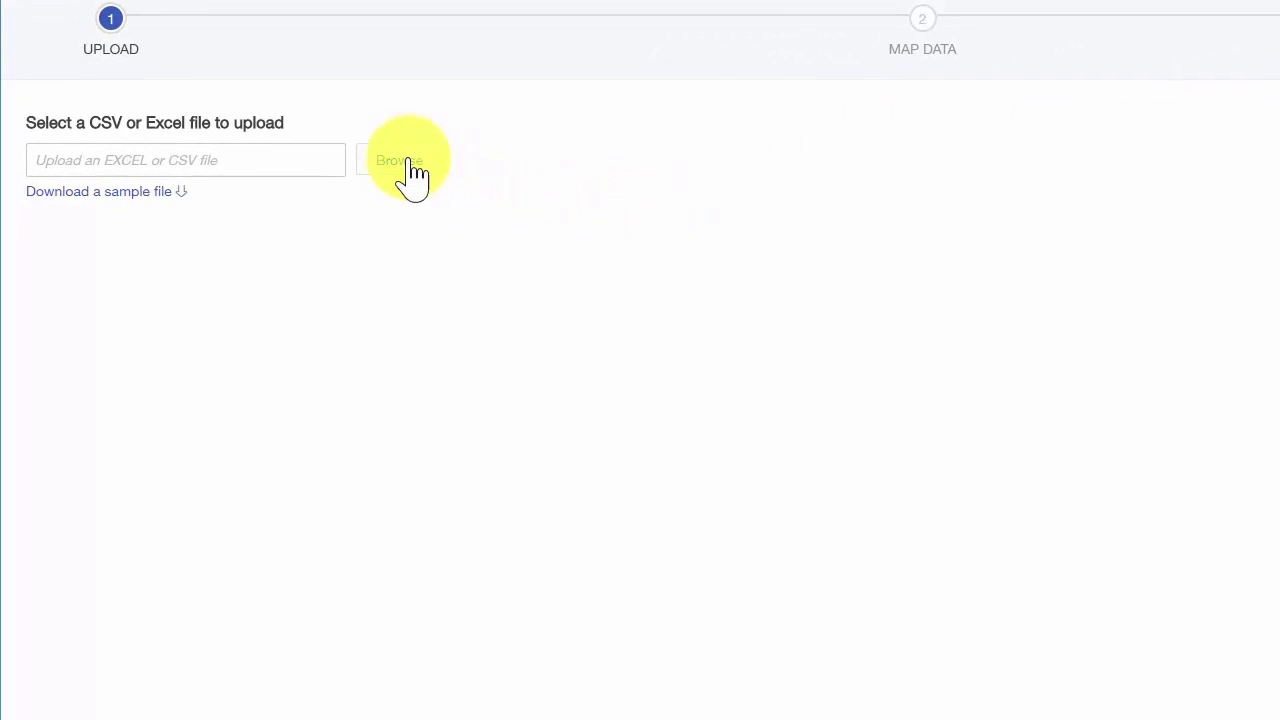
click(280, 162)
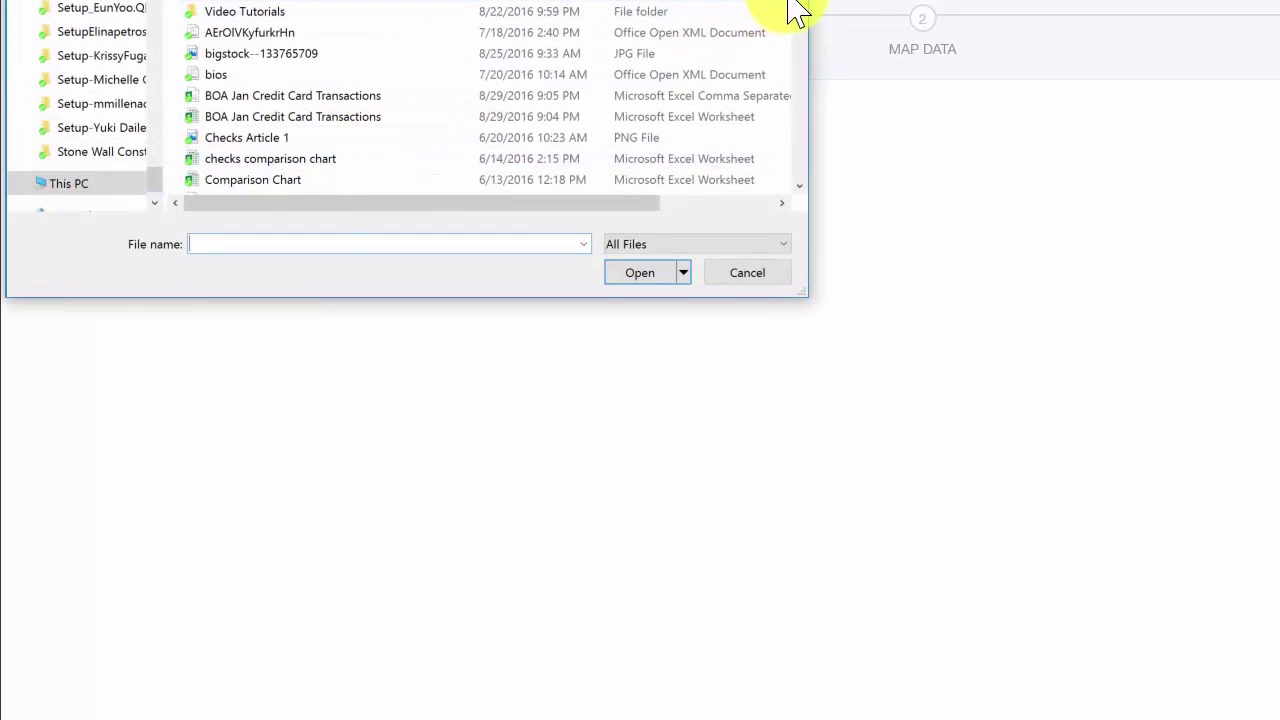
drag(802, 11, 812, 165)
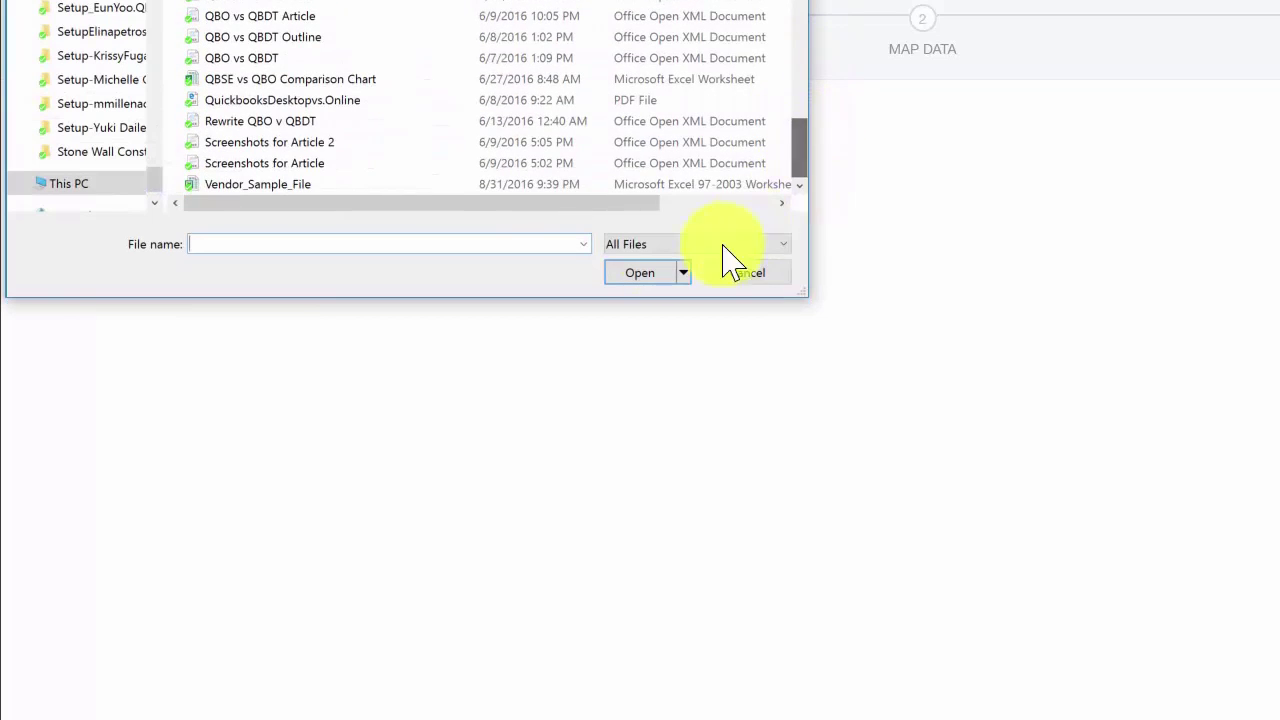
click(284, 184)
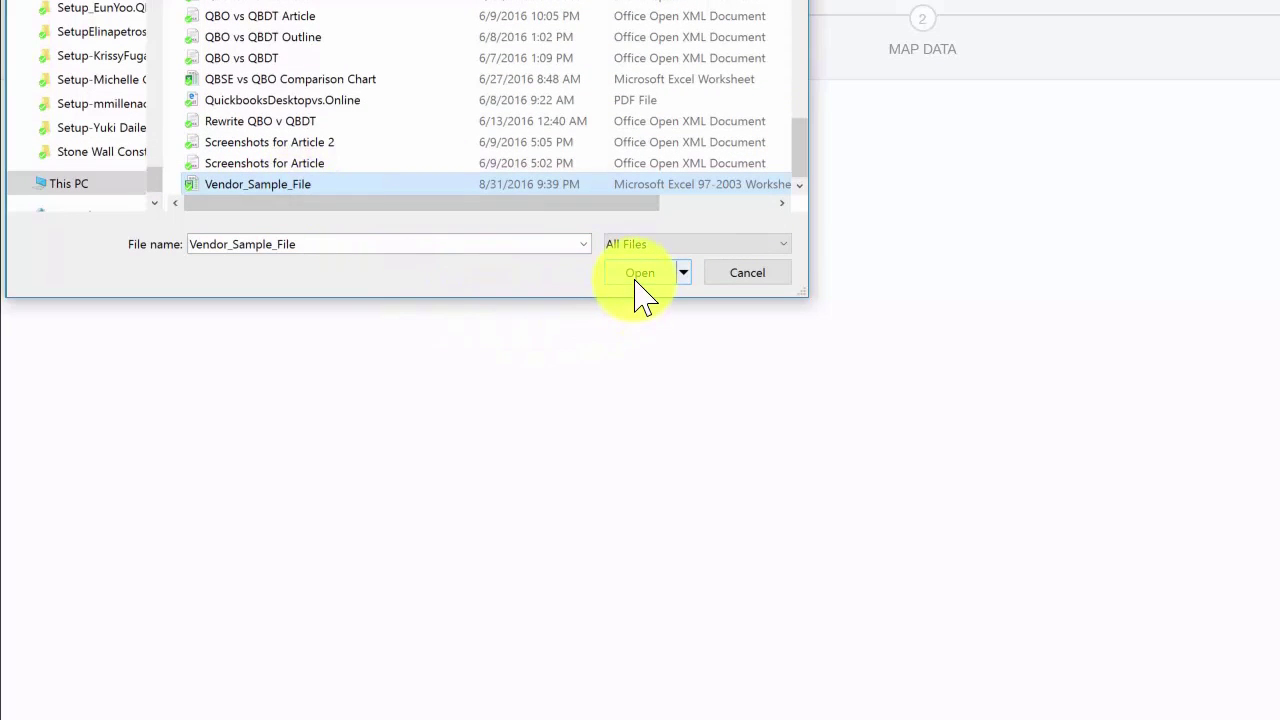
click(634, 280)
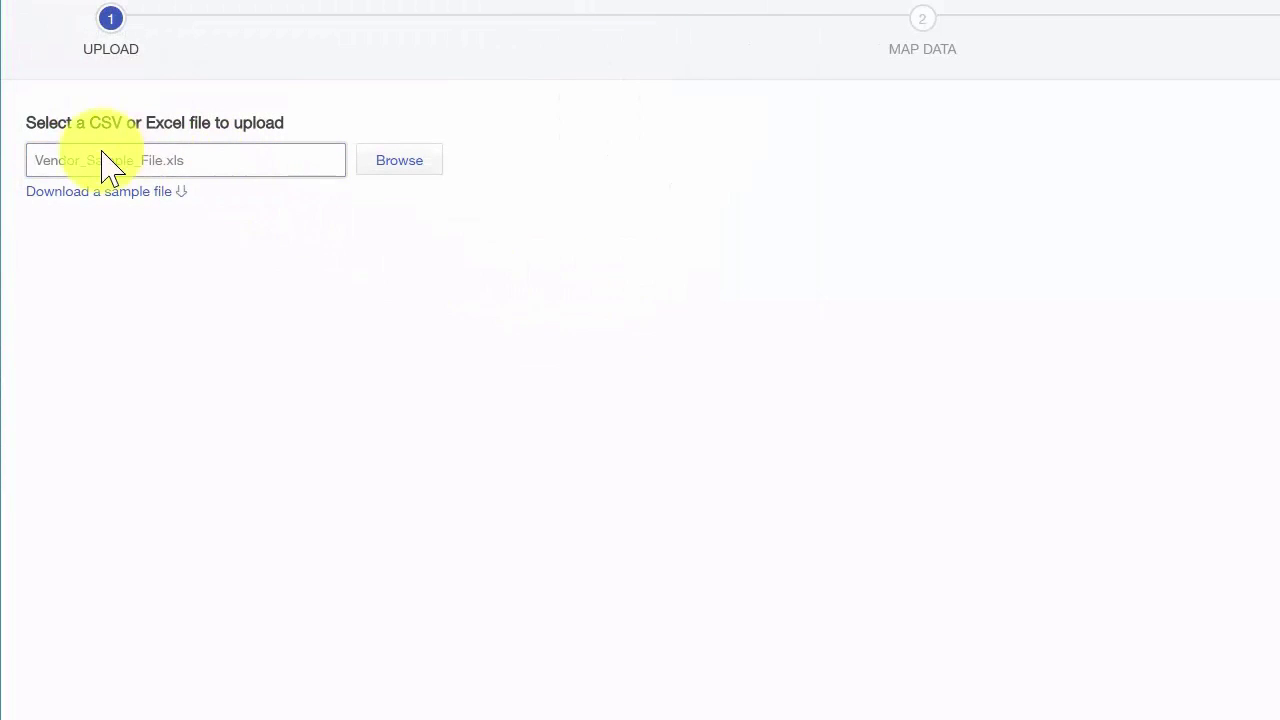
click(223, 178)
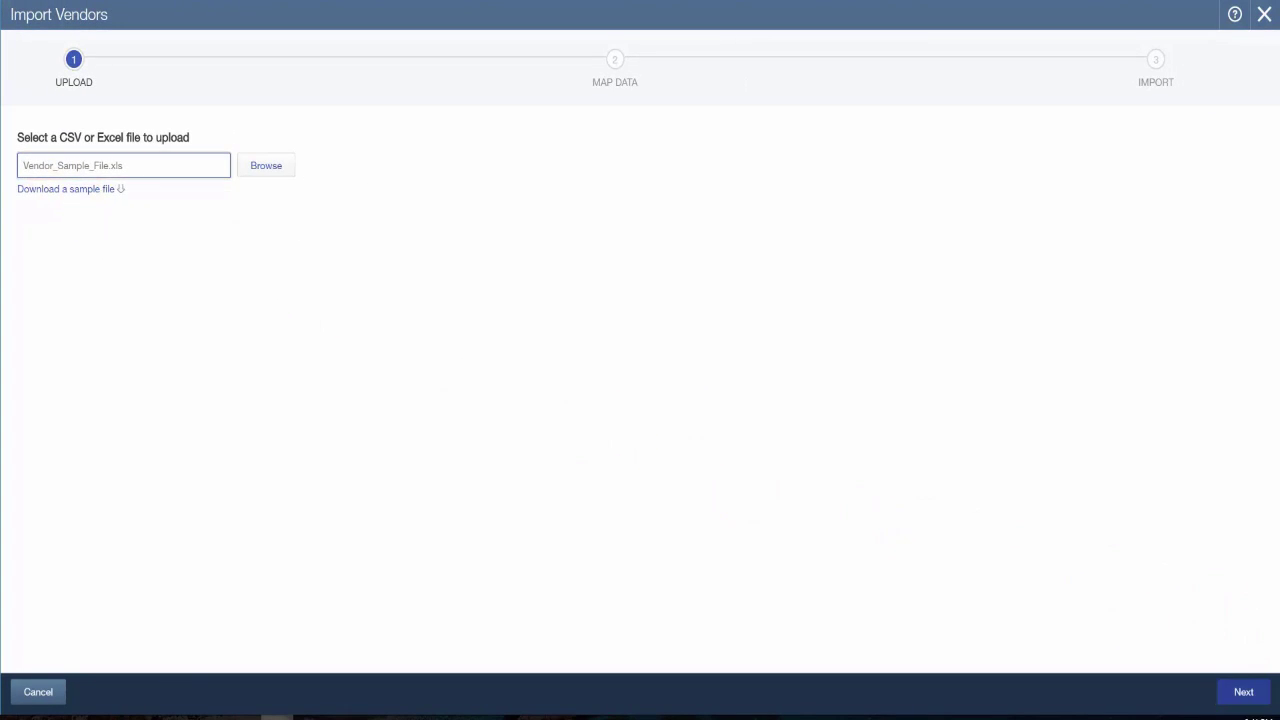
click(1243, 691)
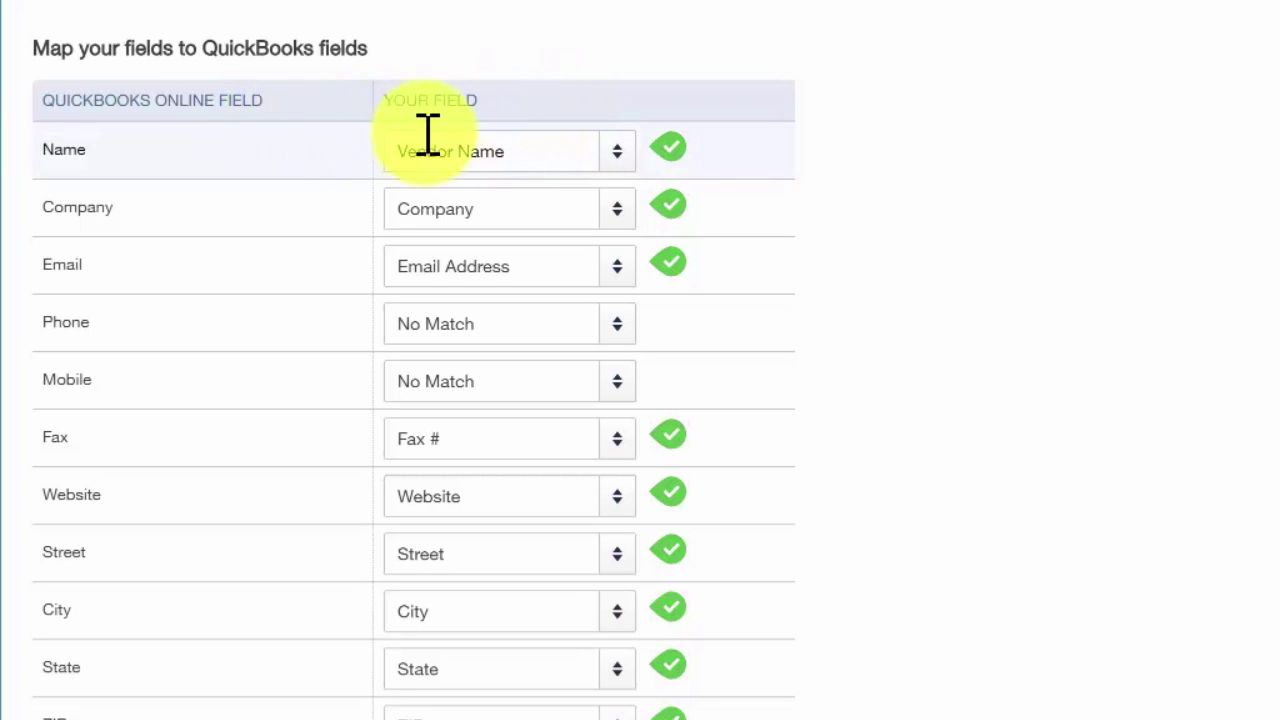
Keep Name, Company and Email mapped to their file columns, and map Phone to Ph #
click(618, 155)
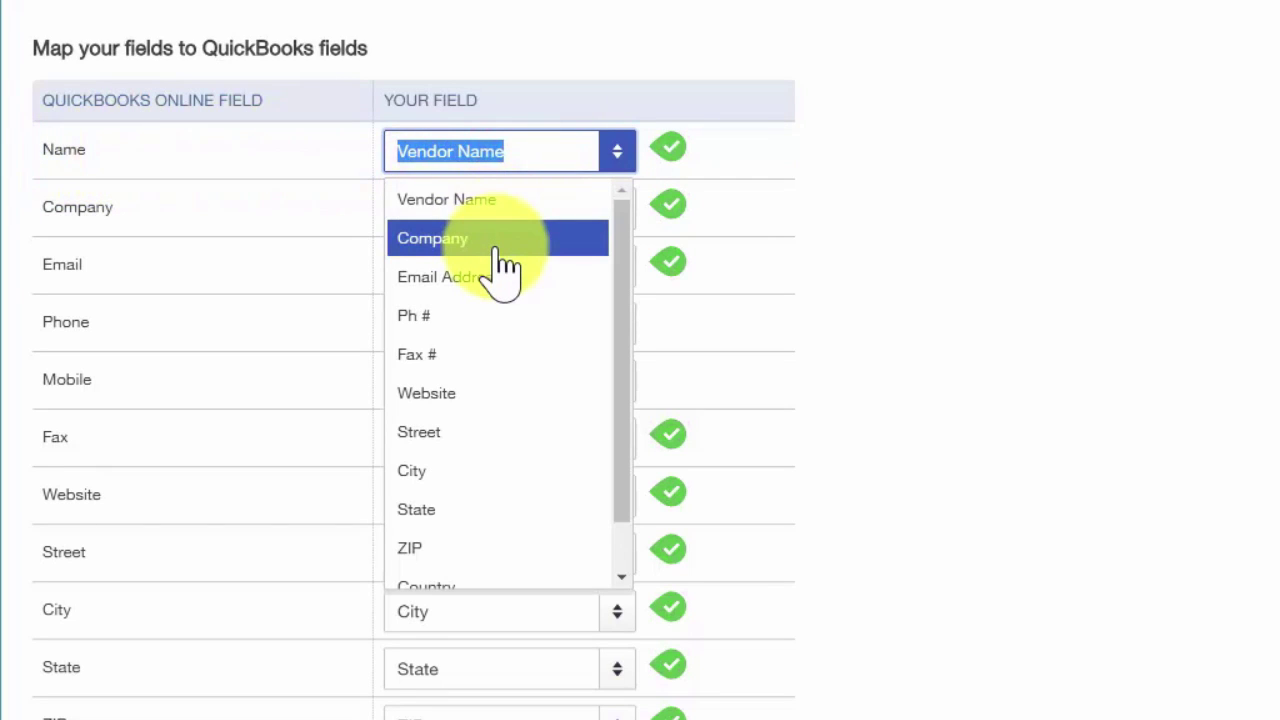
click(607, 117)
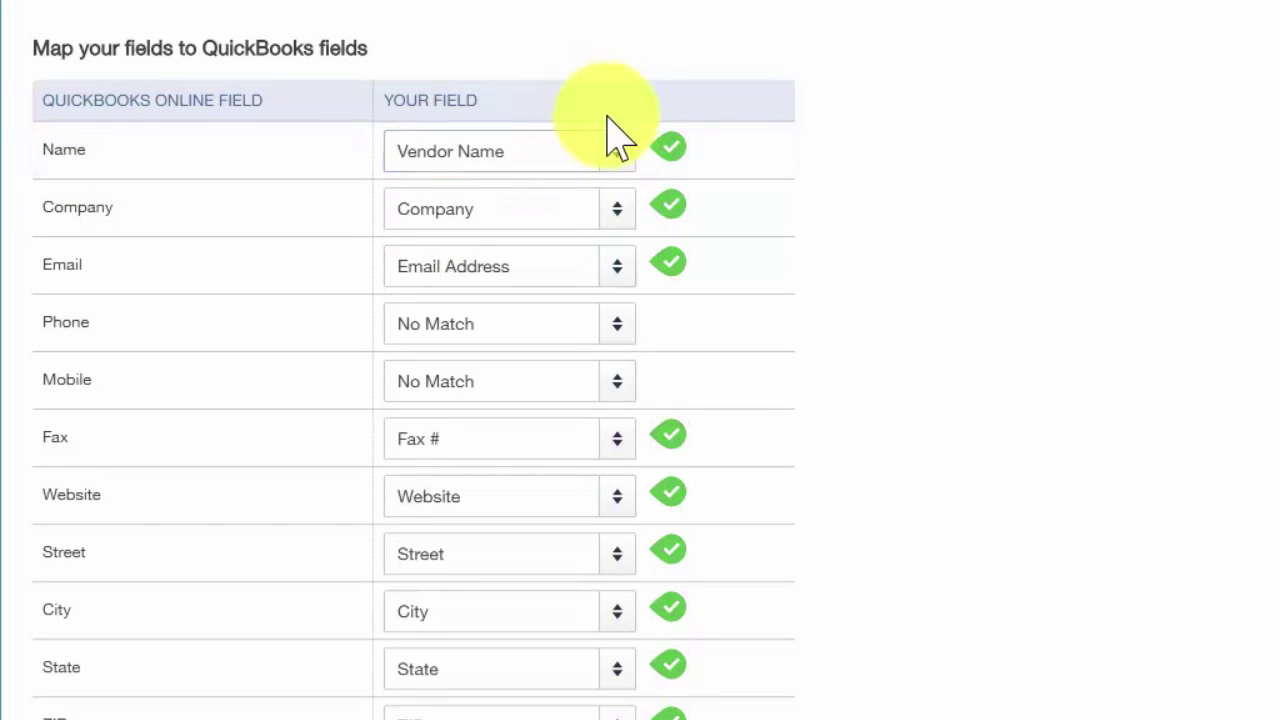
click(610, 209)
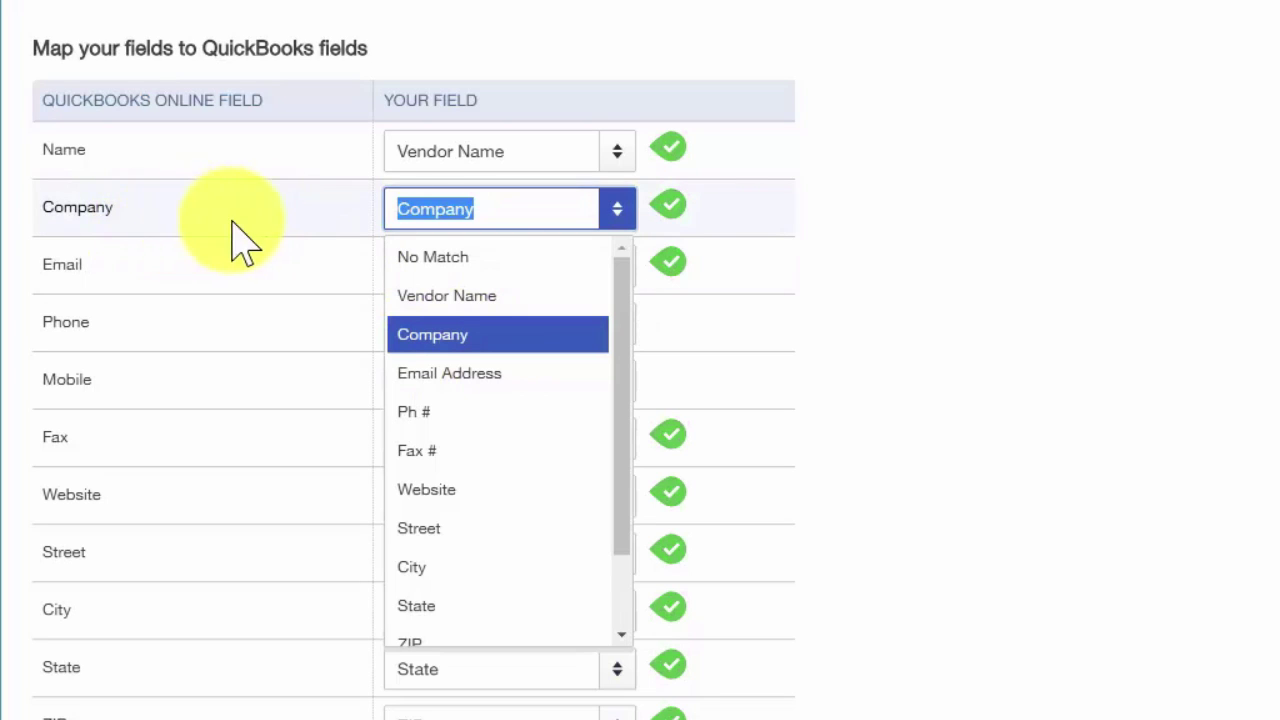
click(918, 218)
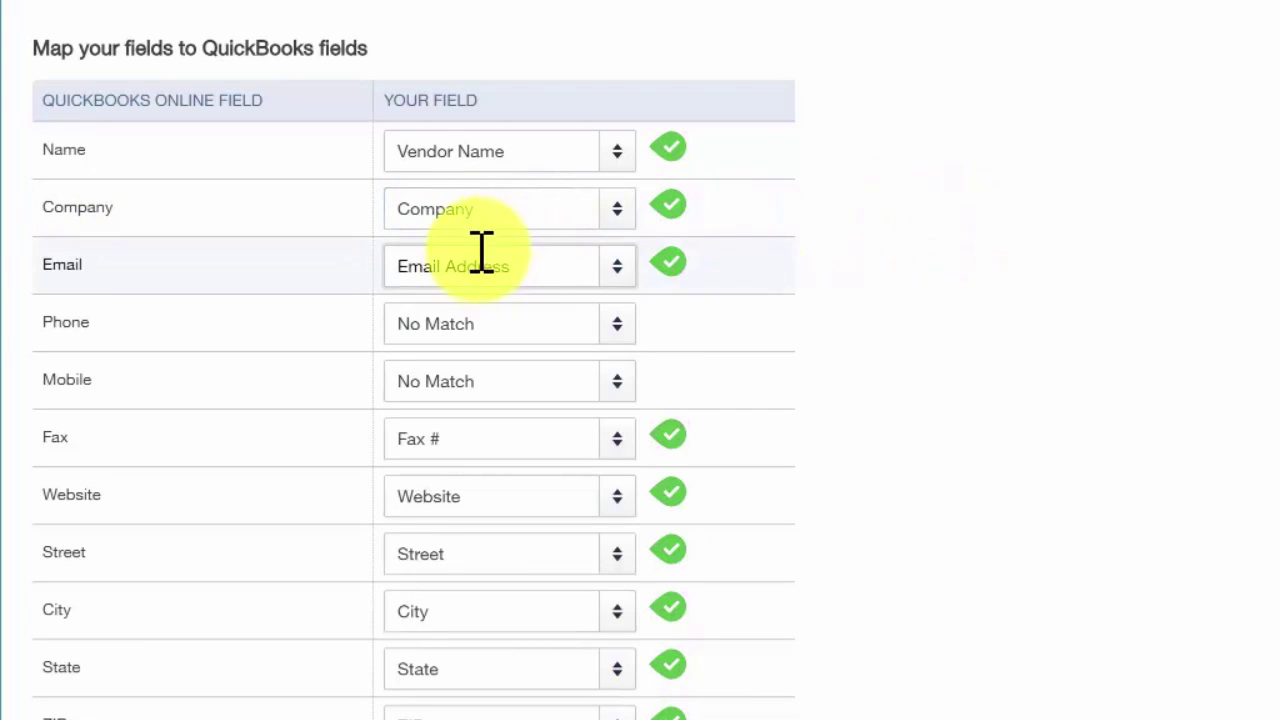
click(549, 268)
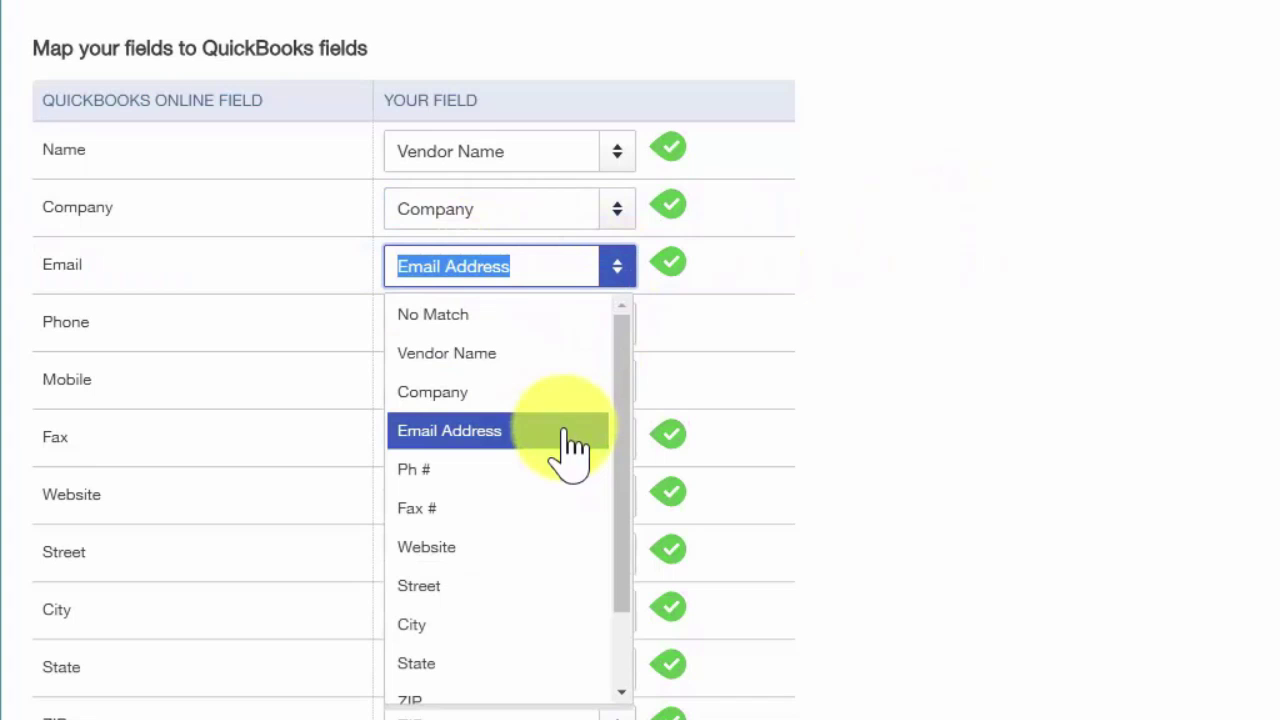
click(848, 292)
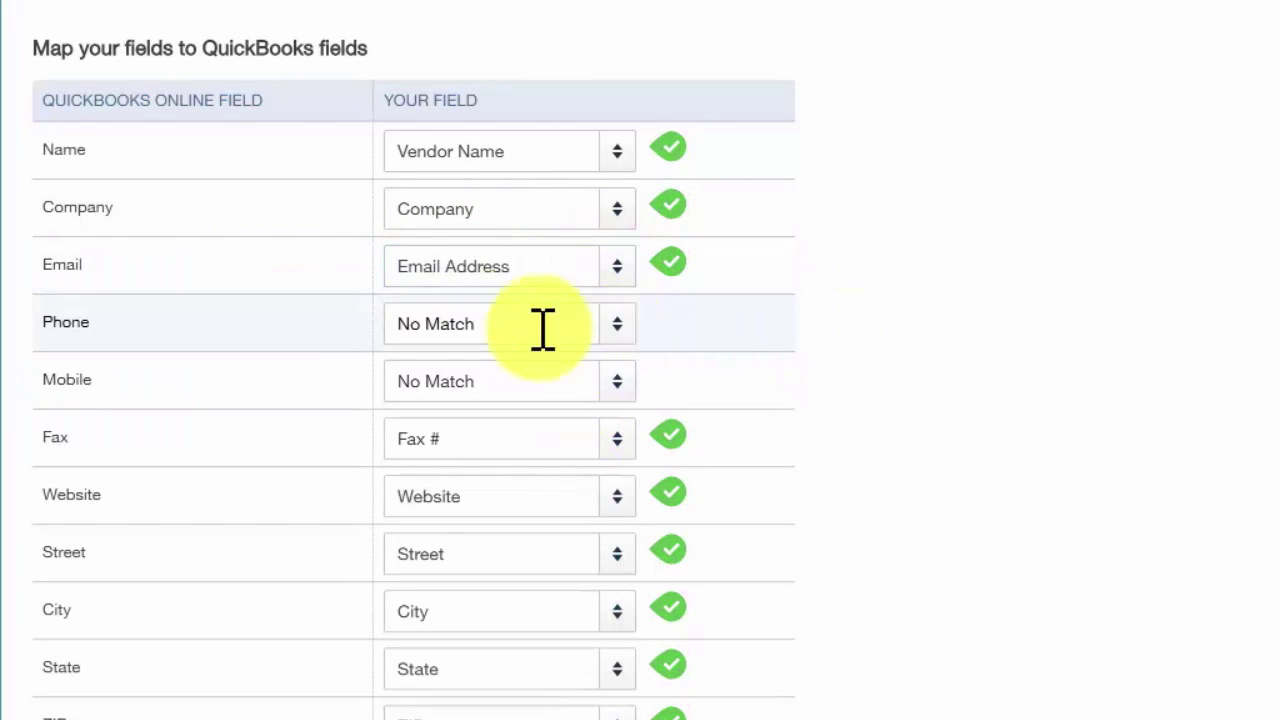
click(621, 332)
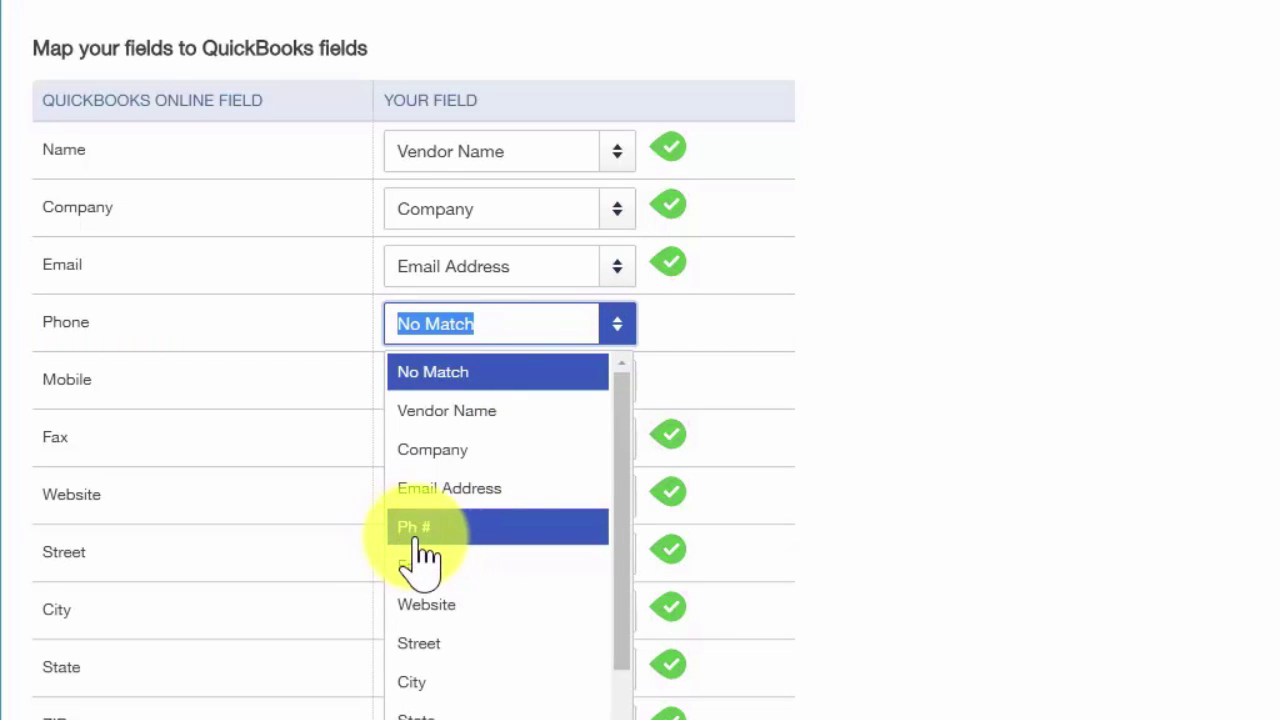
click(455, 530)
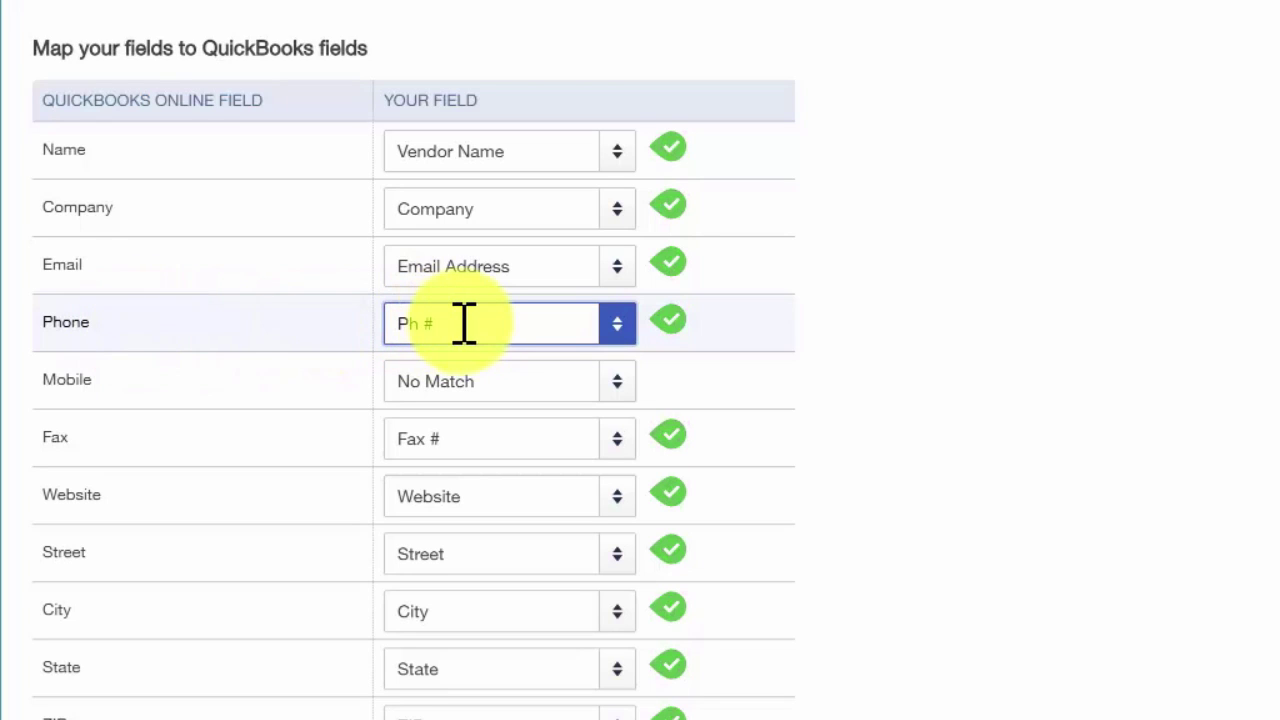
Leave Mobile as No Match and keep Fax, Website and Street mappings unchanged
click(608, 392)
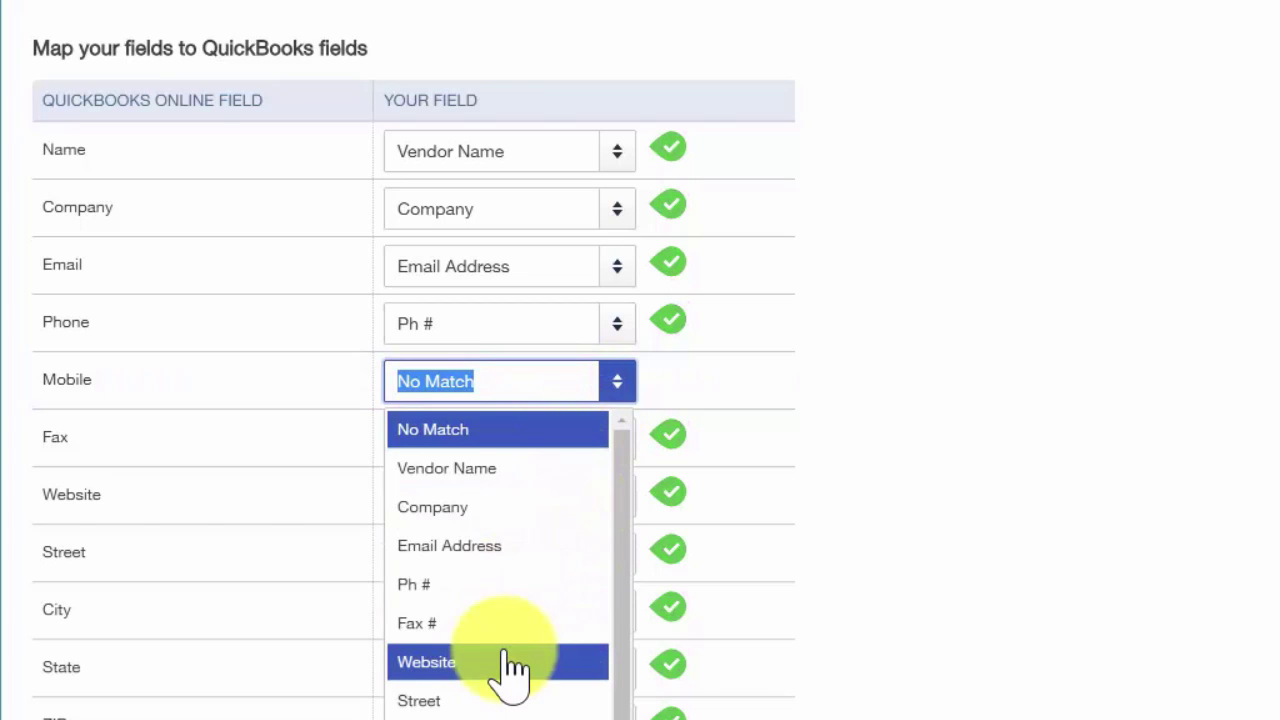
click(482, 432)
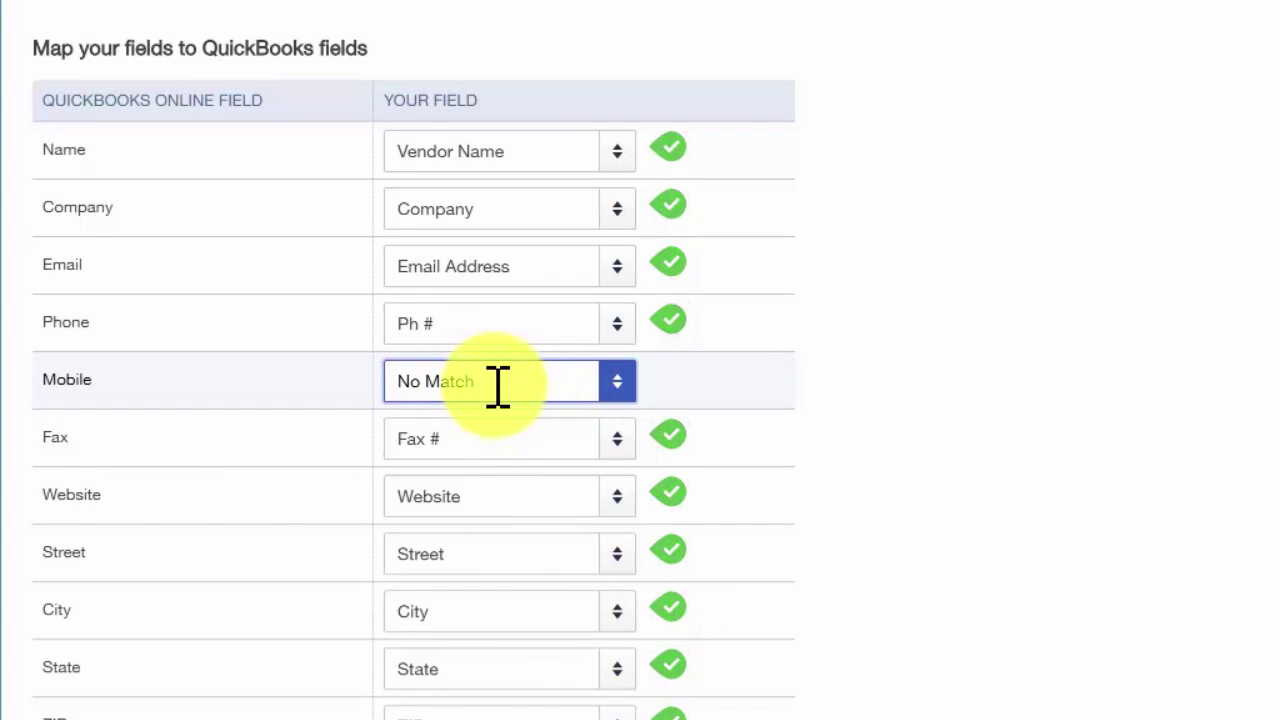
click(615, 440)
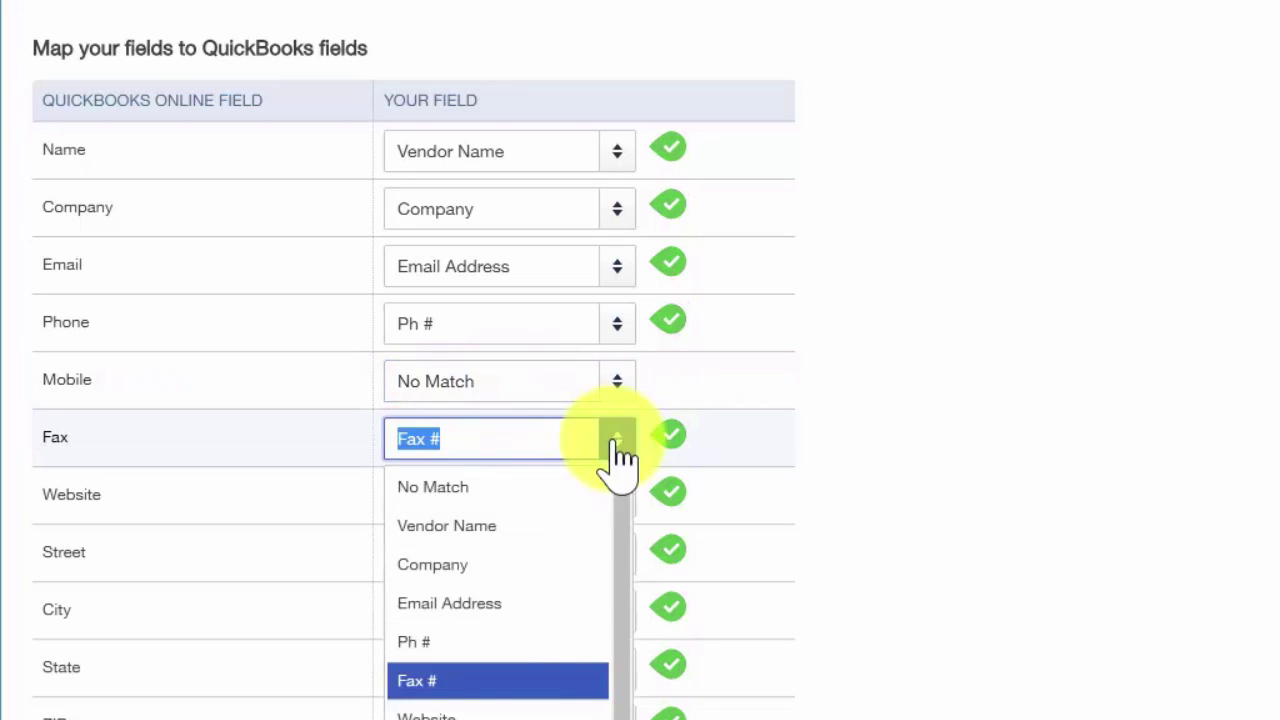
click(481, 683)
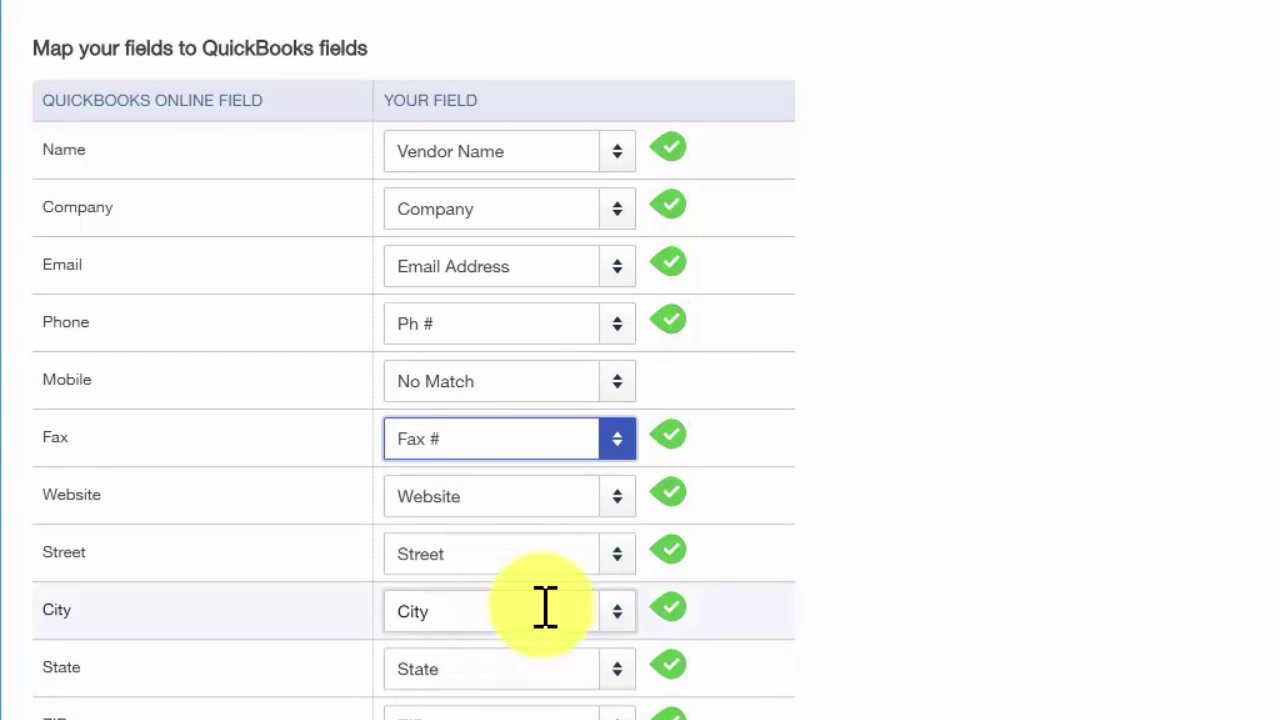
click(614, 500)
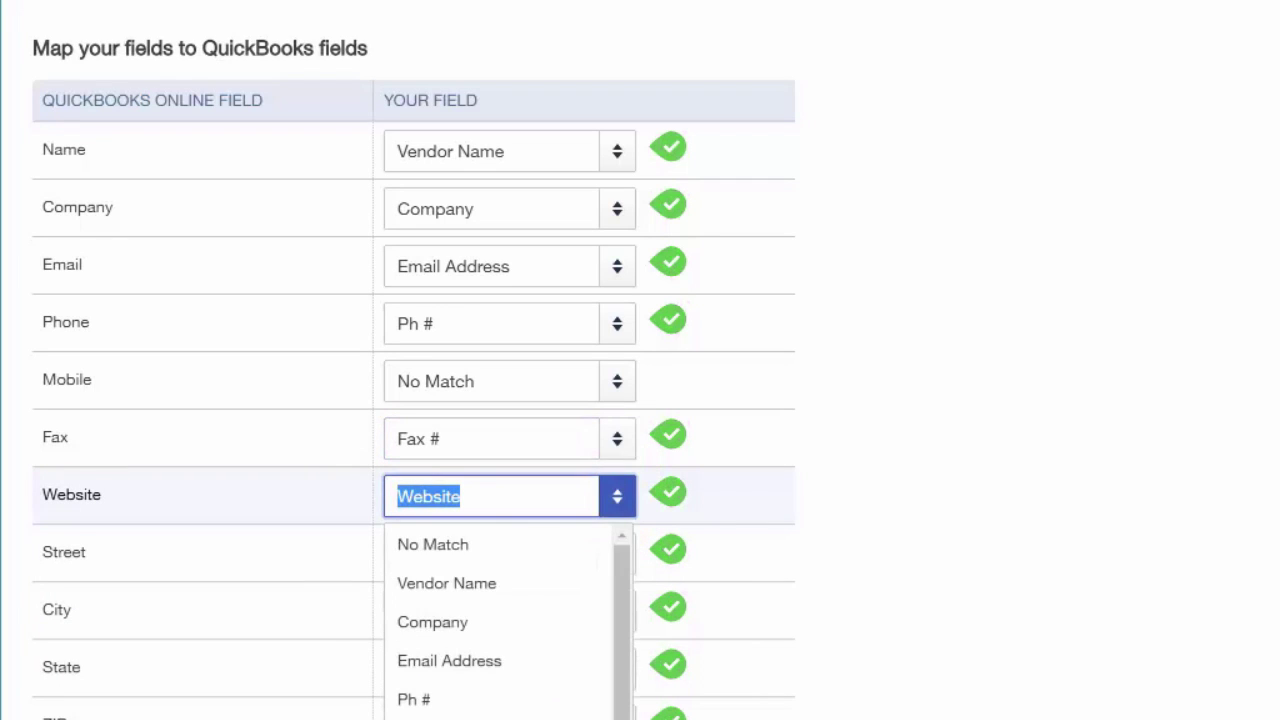
key(Escape)
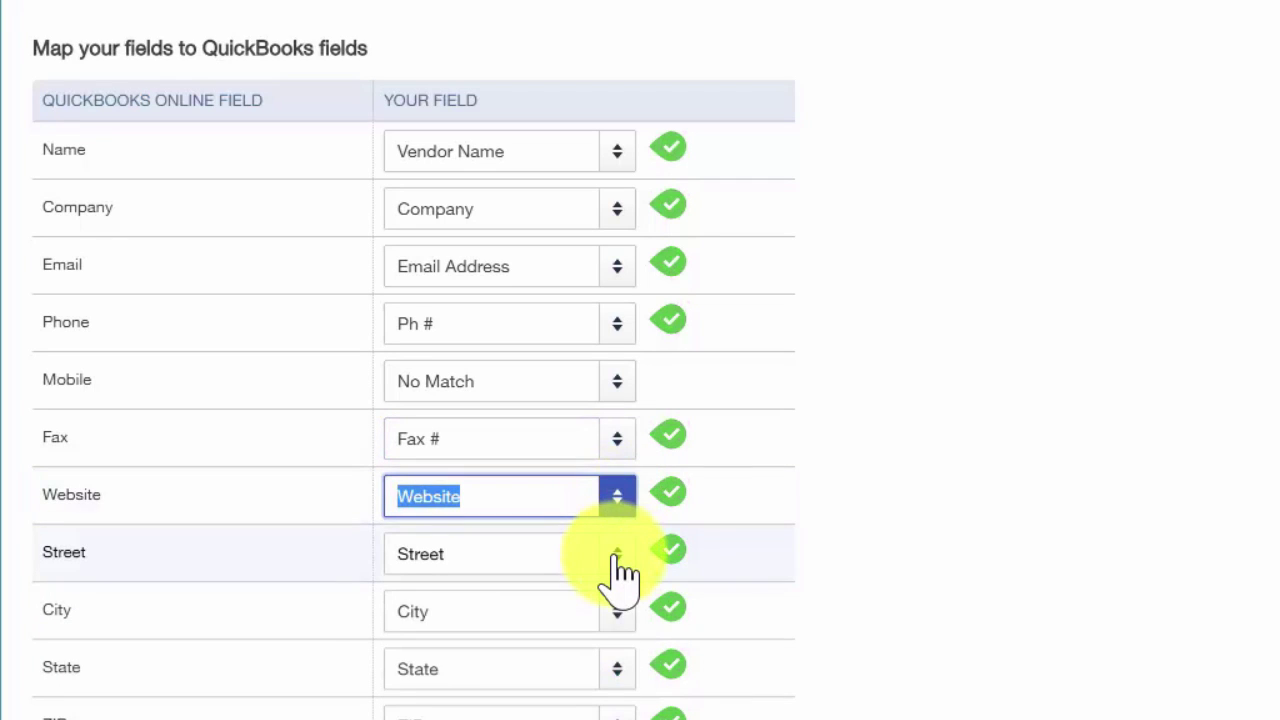
click(618, 556)
key(Escape)
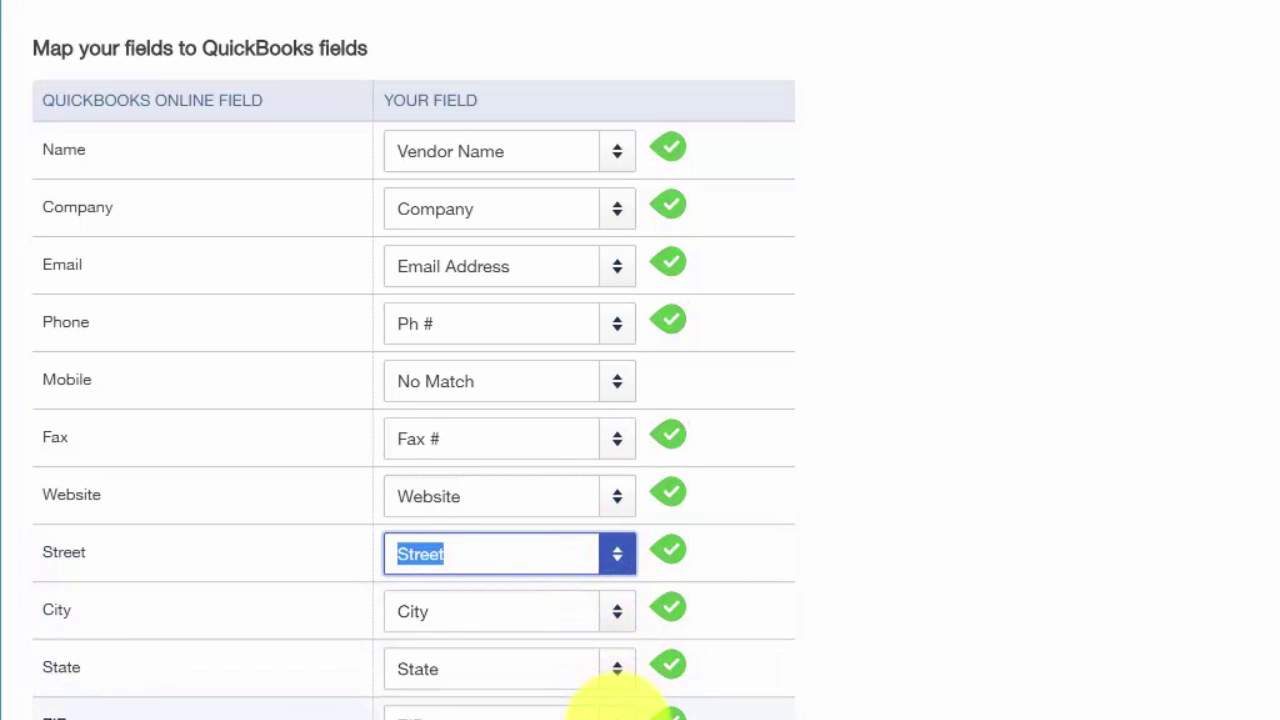
Match Country and Tax ID to their file columns, leaving Opening Balance unmatched
scroll(615, 703, down, 1)
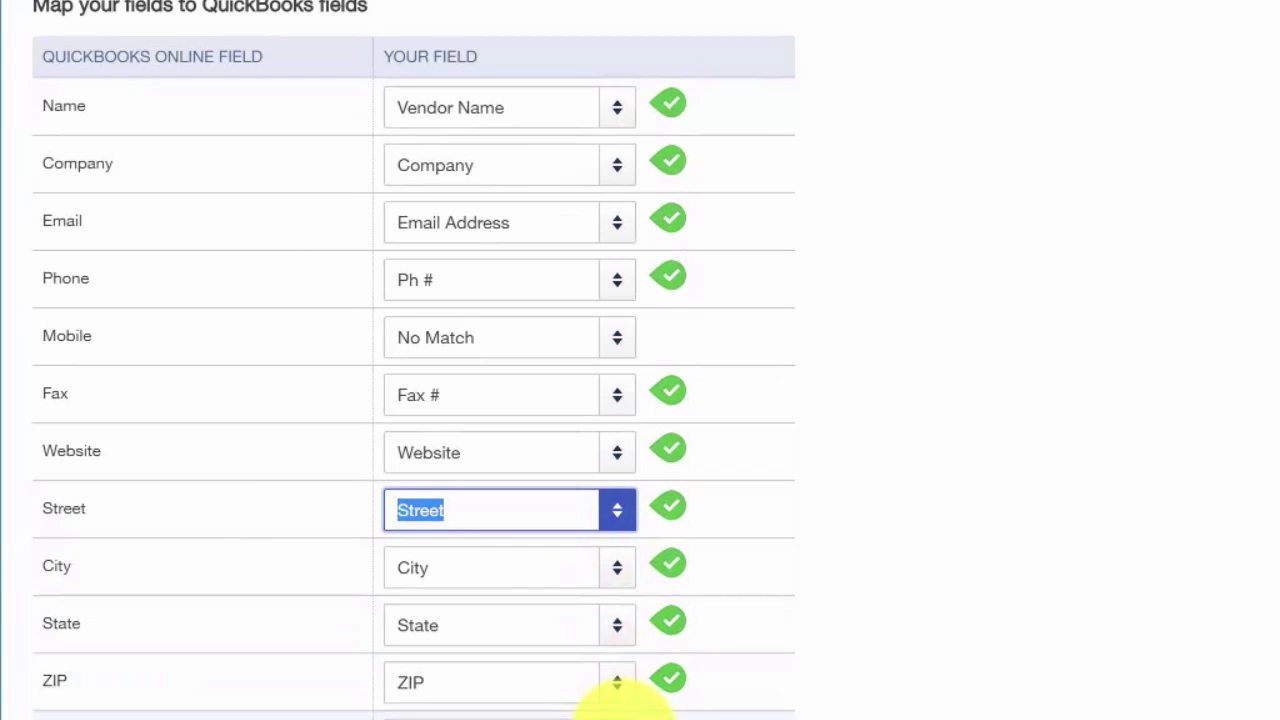
click(617, 697)
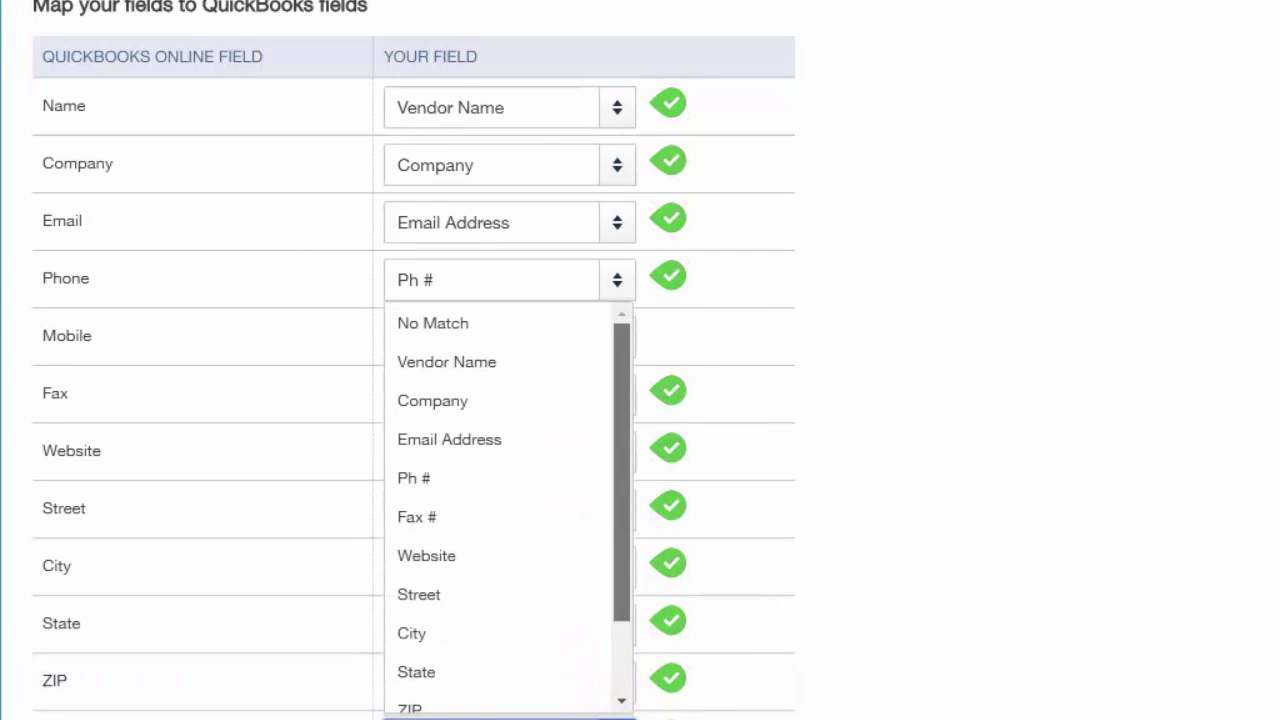
scroll(625, 690, down, 2)
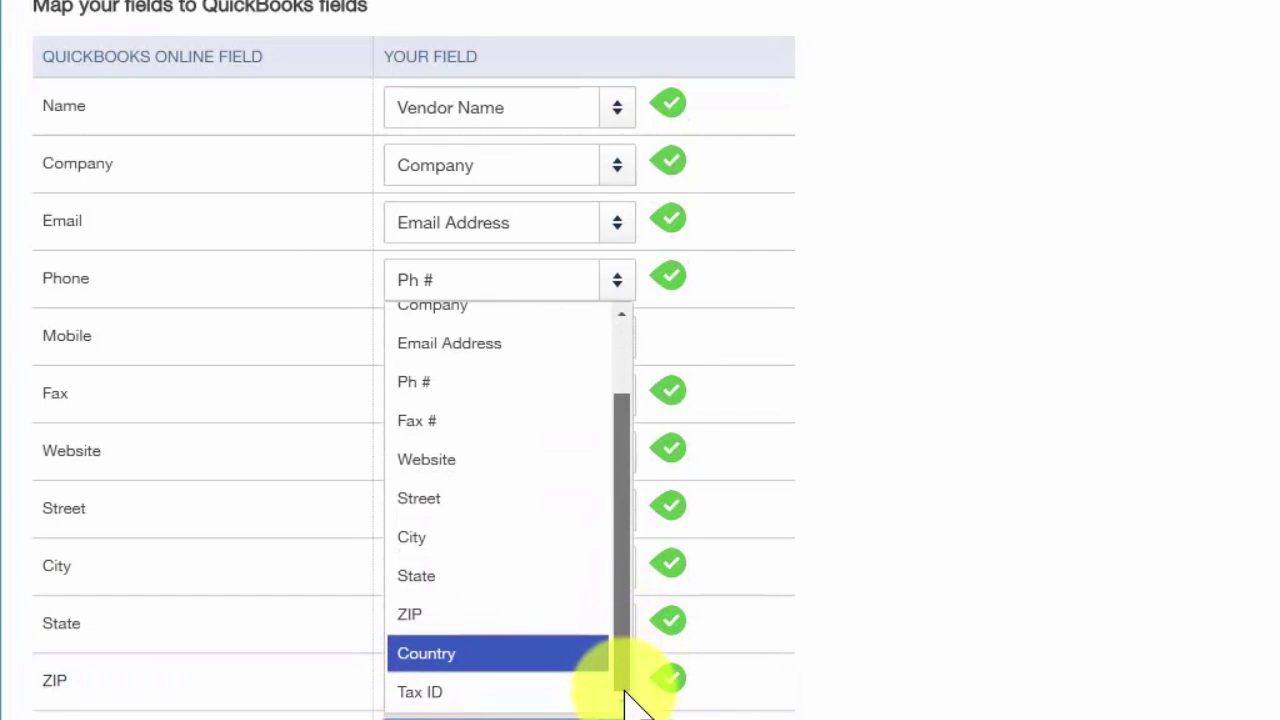
click(664, 700)
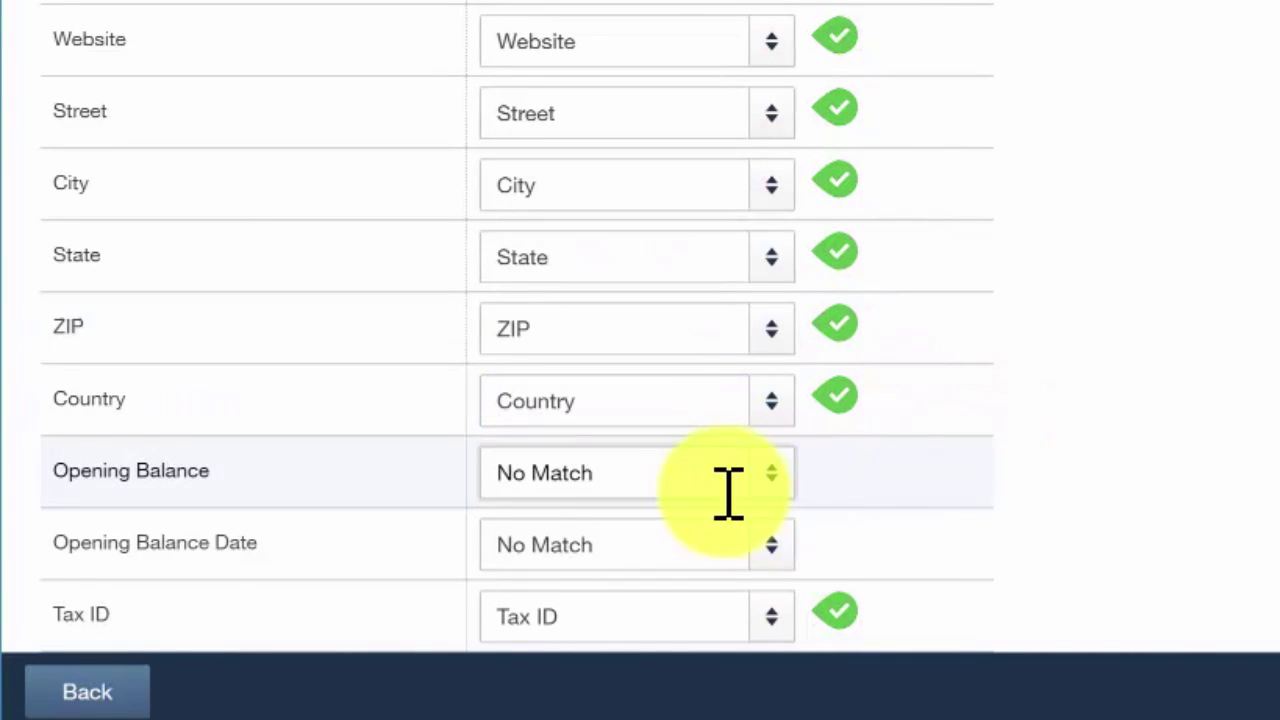
click(770, 478)
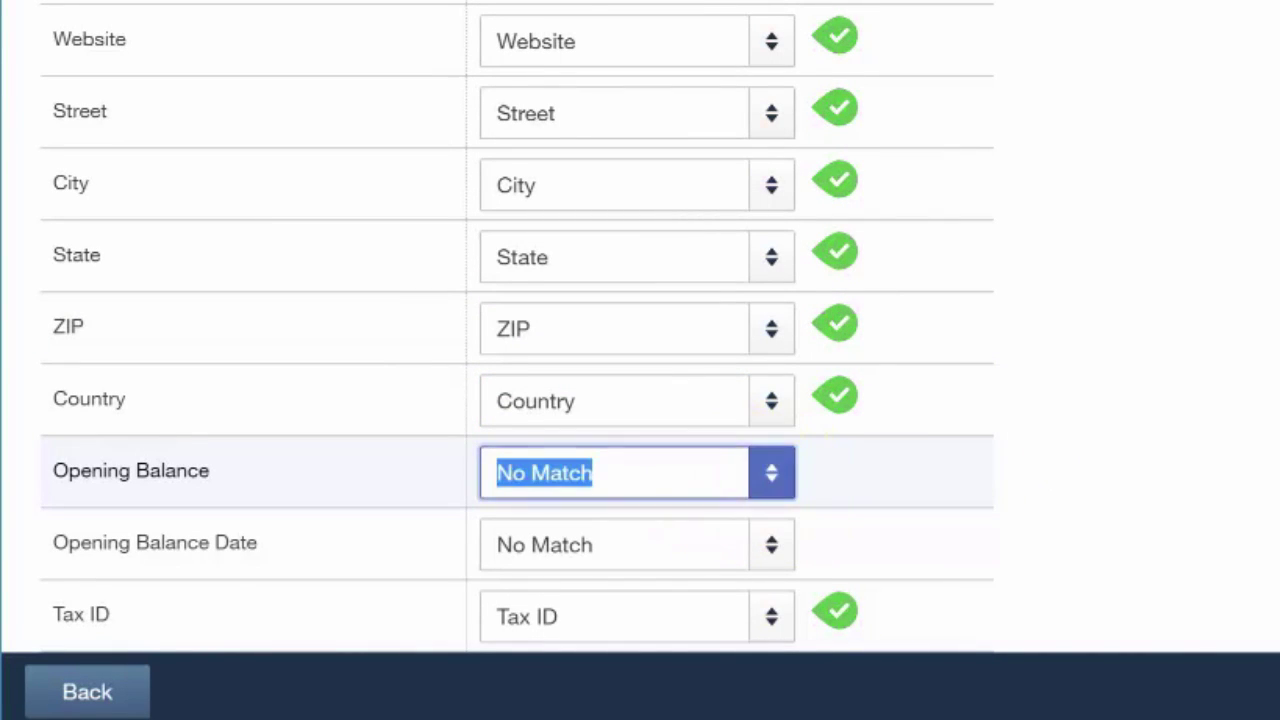
click(770, 478)
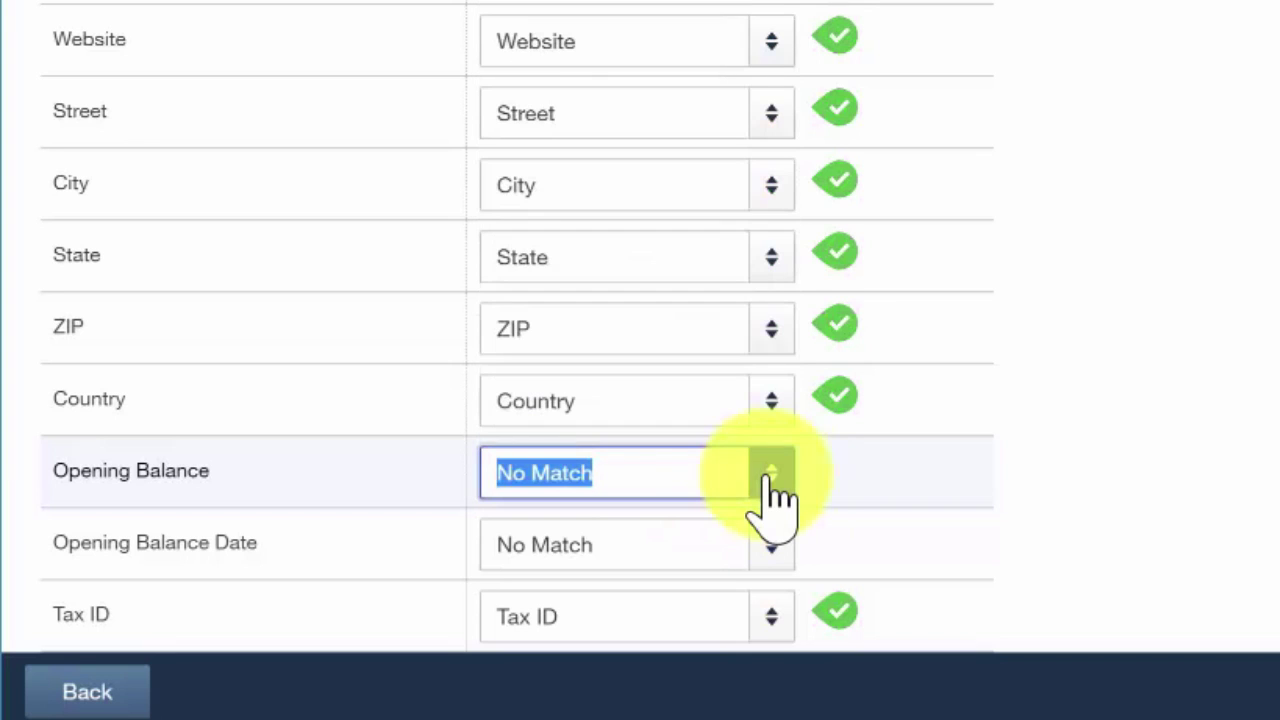
click(771, 617)
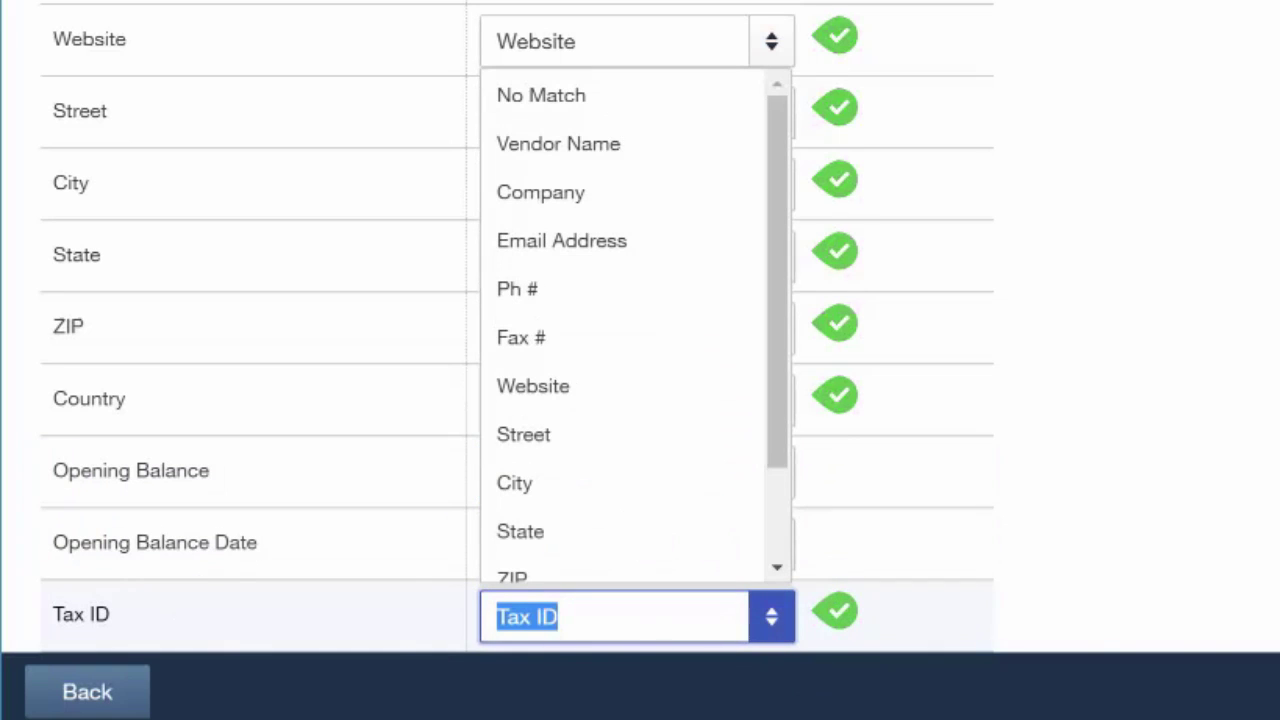
drag(774, 434, 766, 546)
click(676, 556)
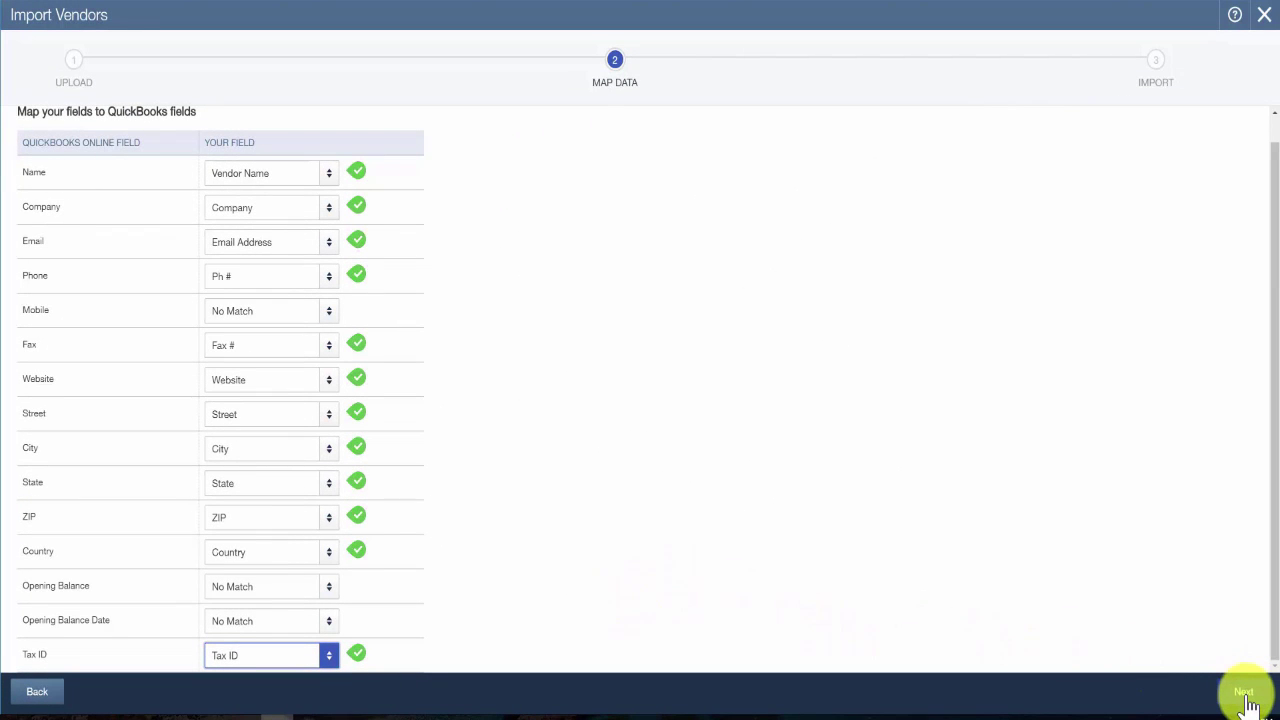
Preview the 7 records ready for import and import them into the Vendors list
click(1244, 692)
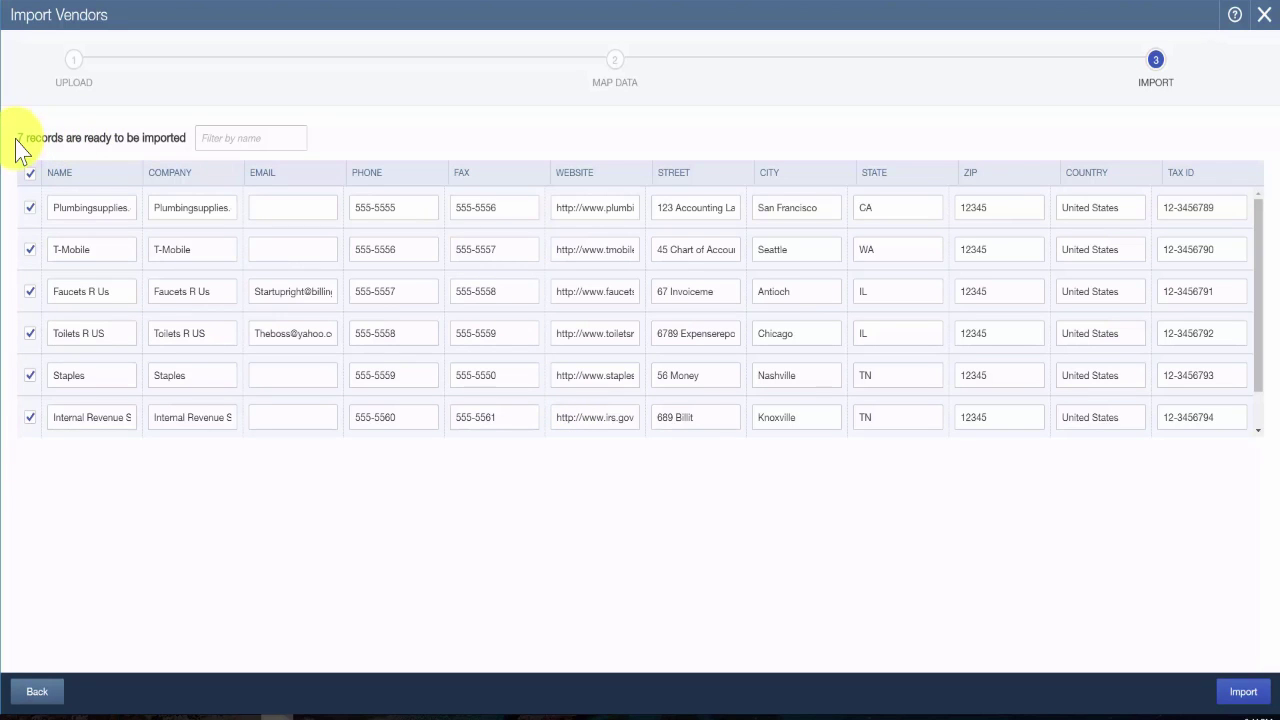
drag(17, 143, 165, 145)
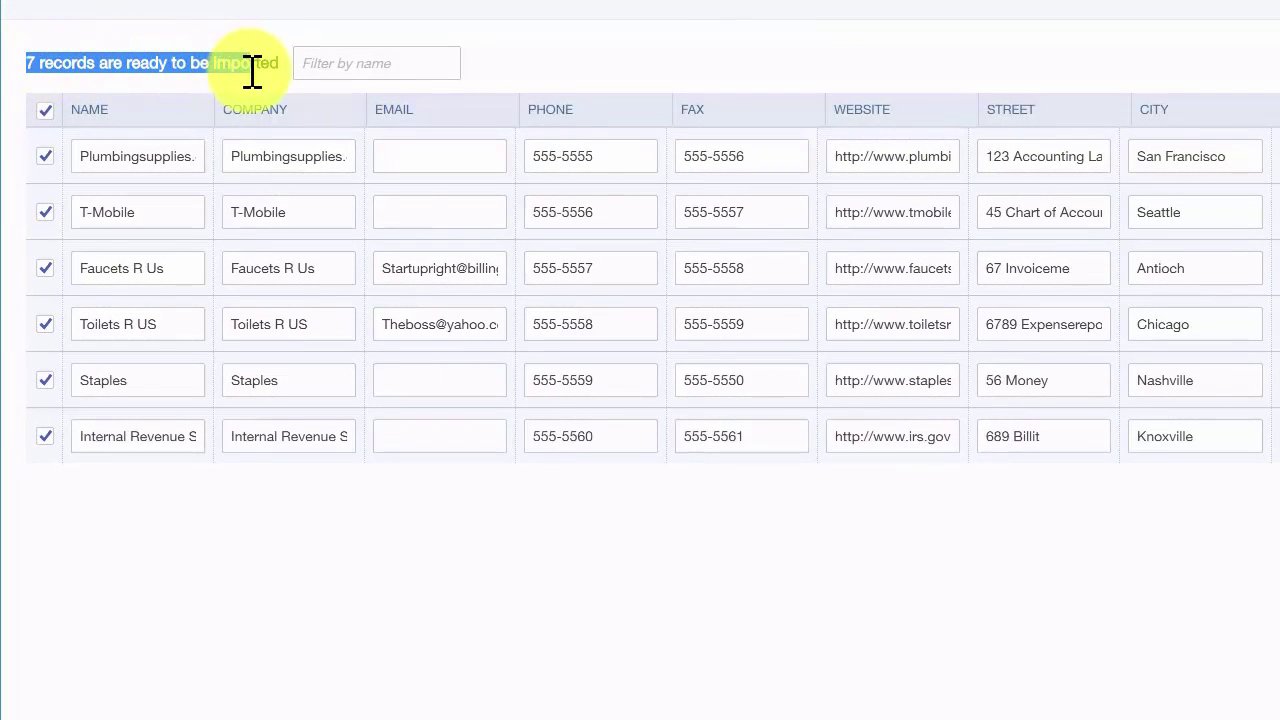
drag(252, 72, 283, 71)
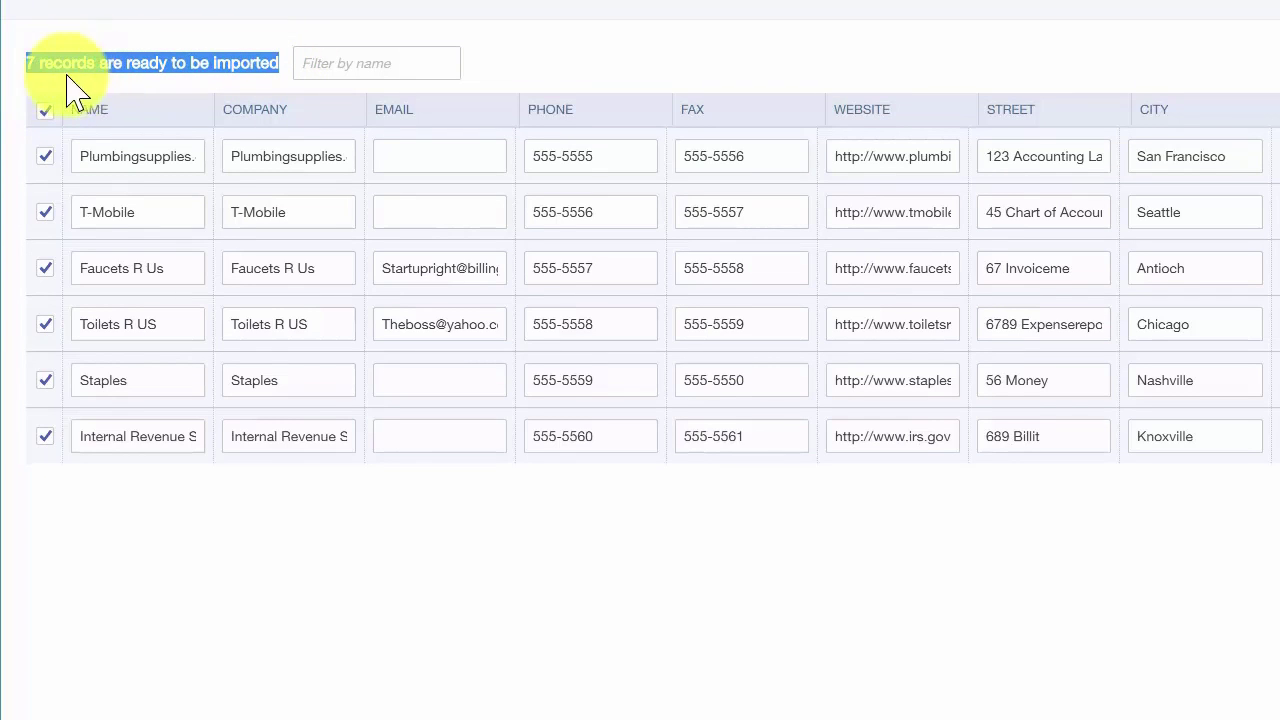
click(126, 75)
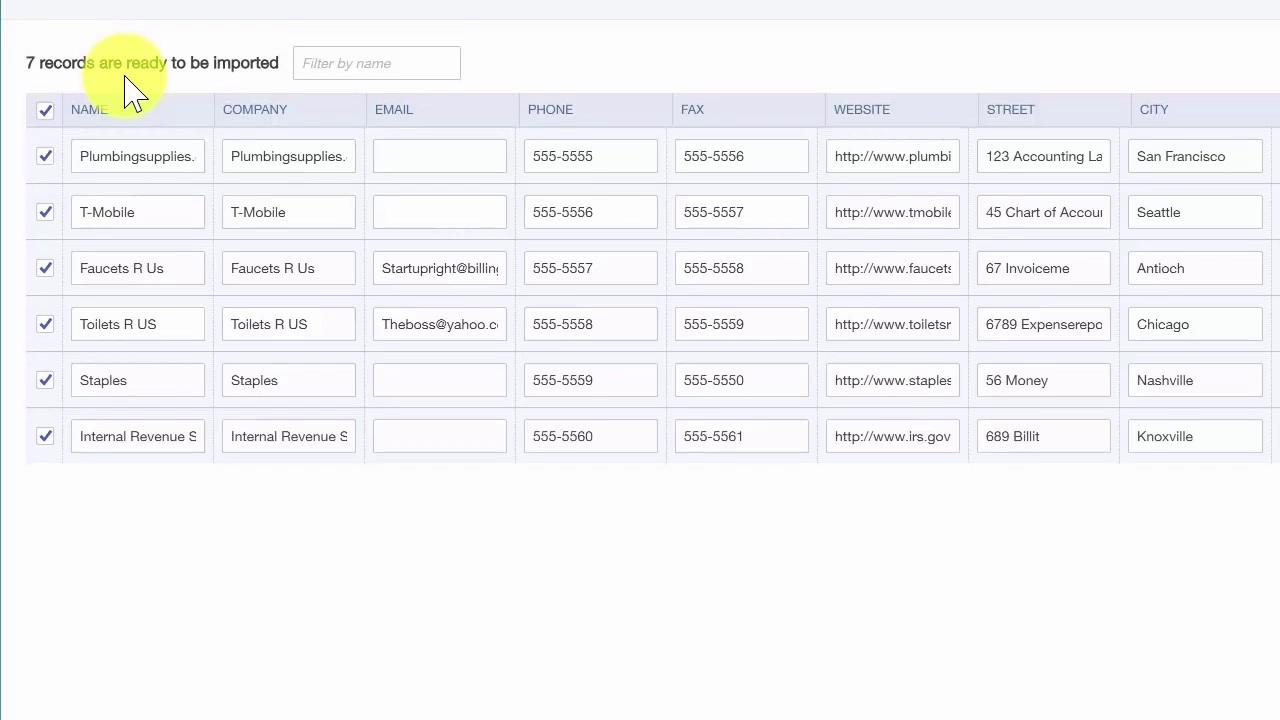
click(134, 165)
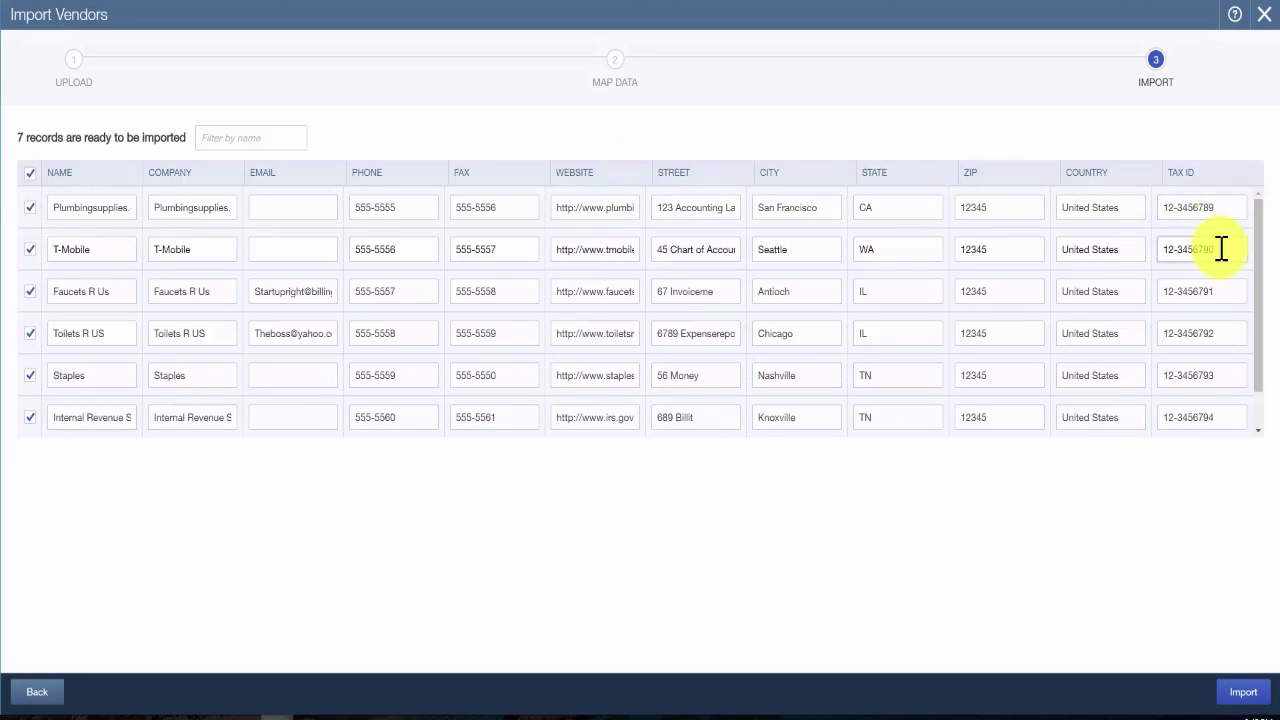
drag(1262, 372, 1266, 334)
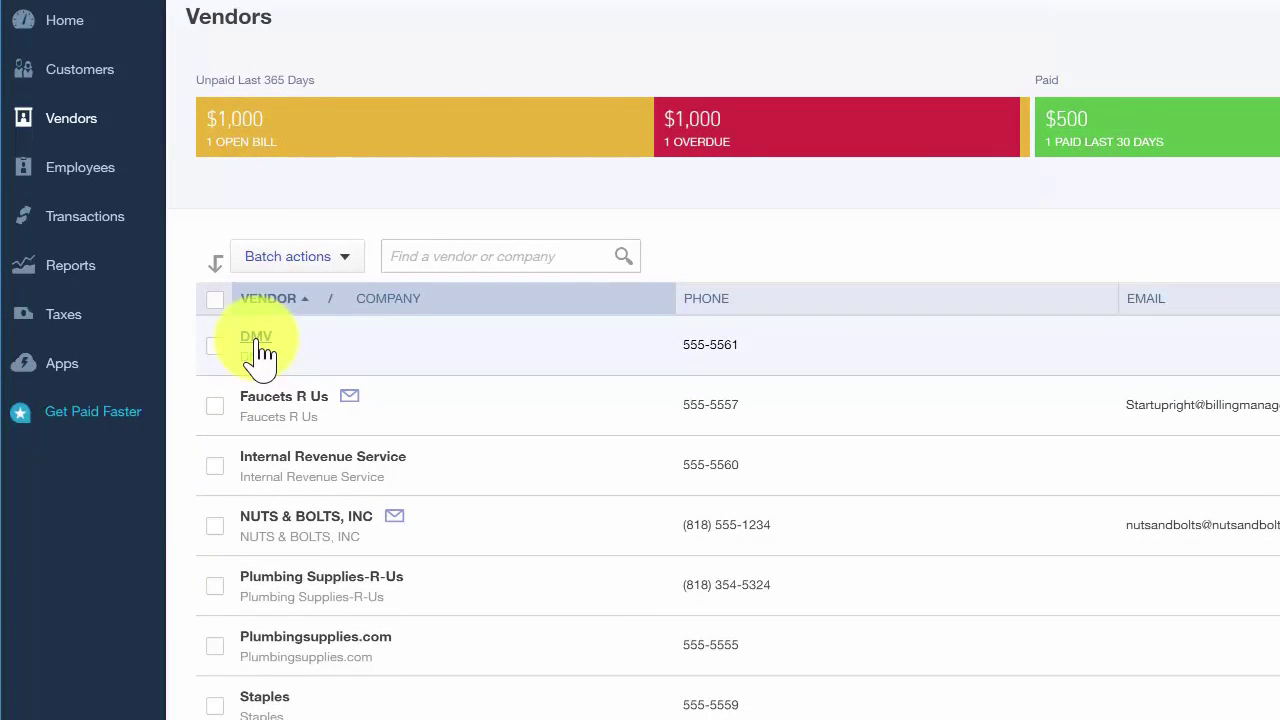
Open the DMV vendor's details in edit mode, review them, and save
click(257, 345)
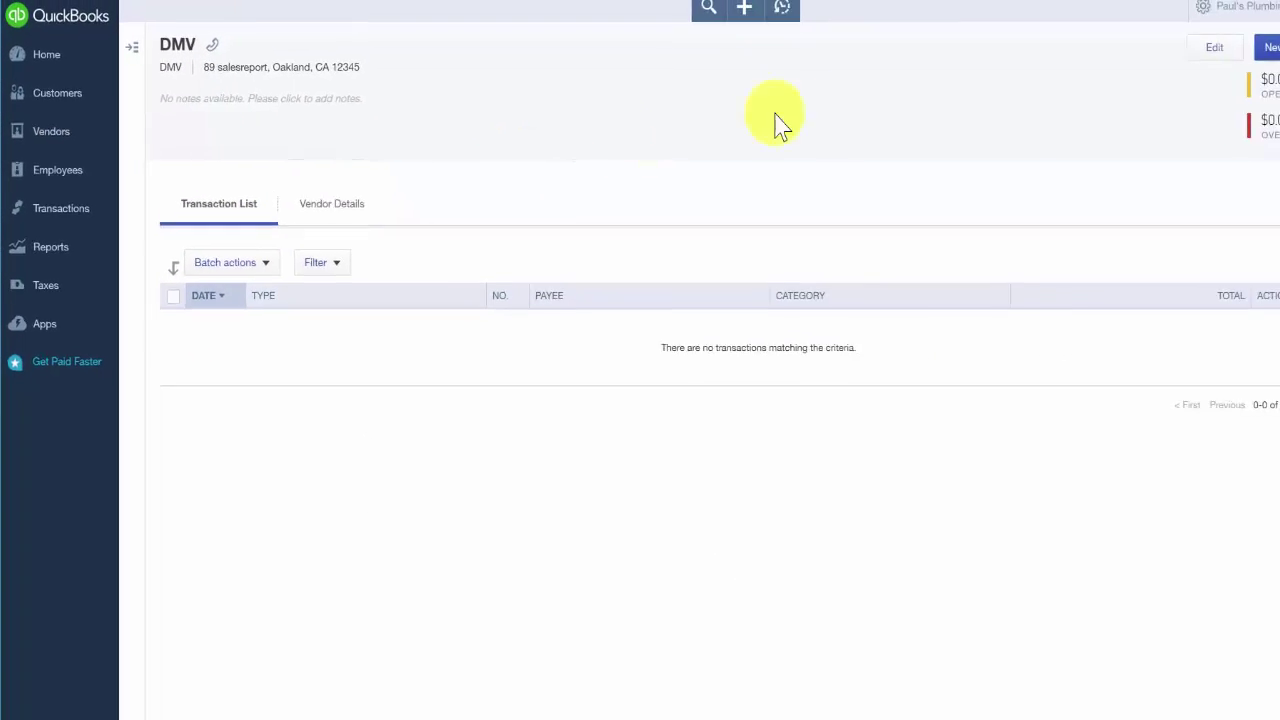
click(1133, 54)
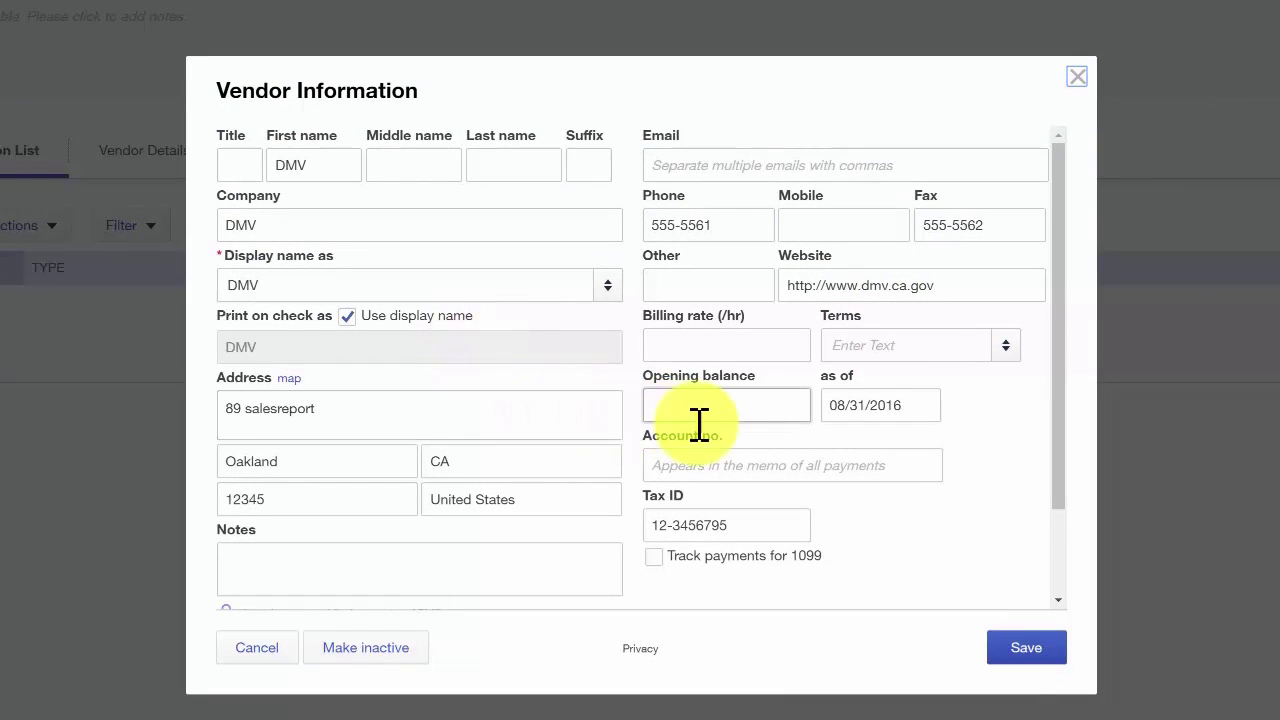
click(1027, 648)
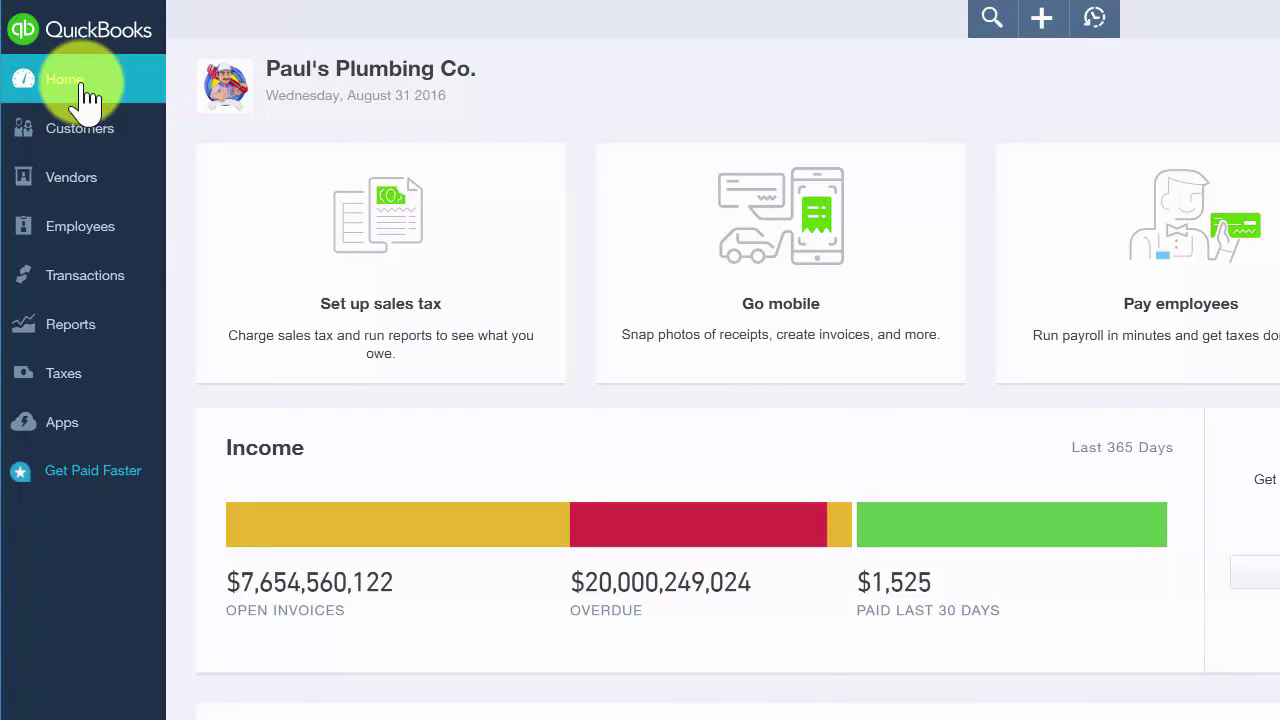
Open DMV from the Vendors list, confirm making it inactive, and go back to Vendors
click(82, 188)
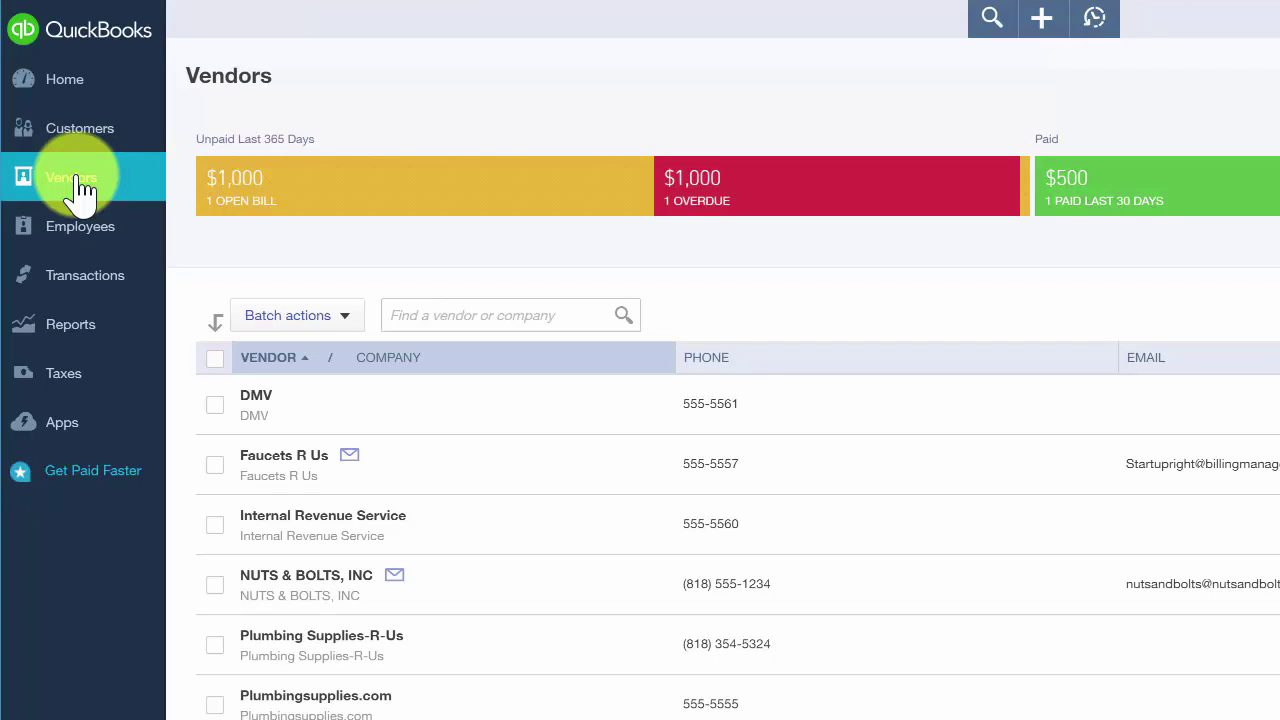
click(256, 400)
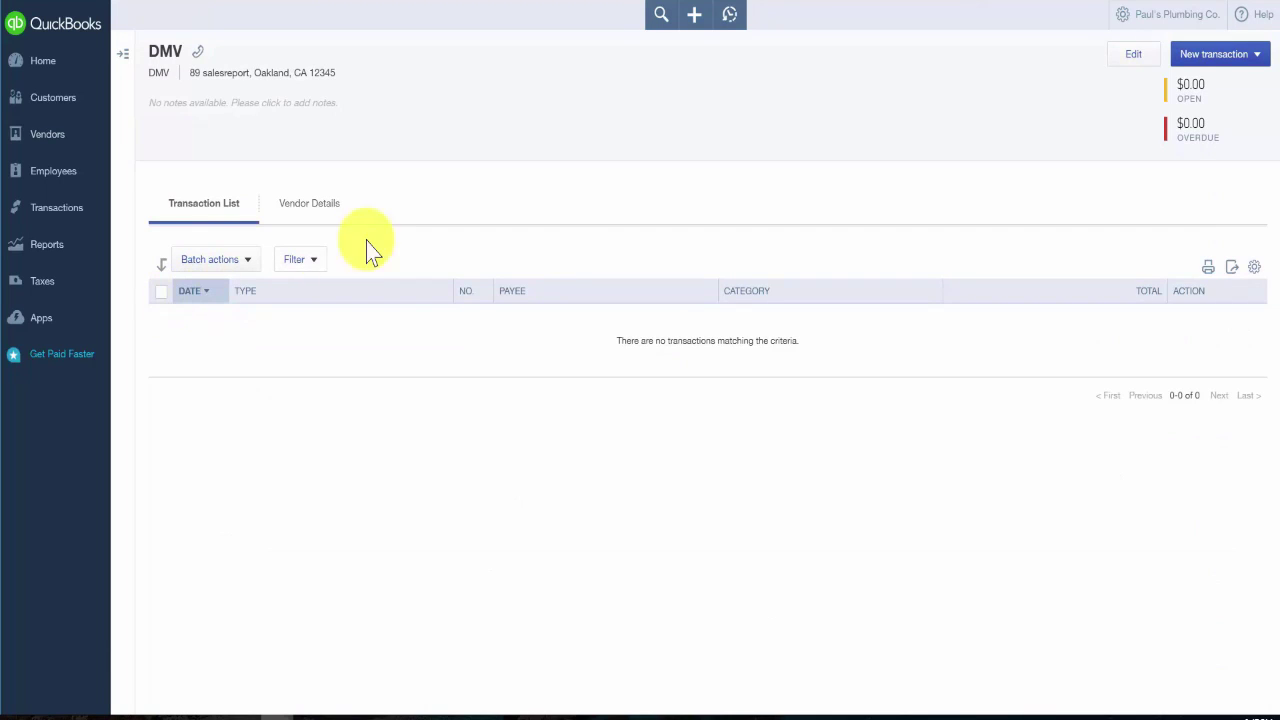
click(1118, 58)
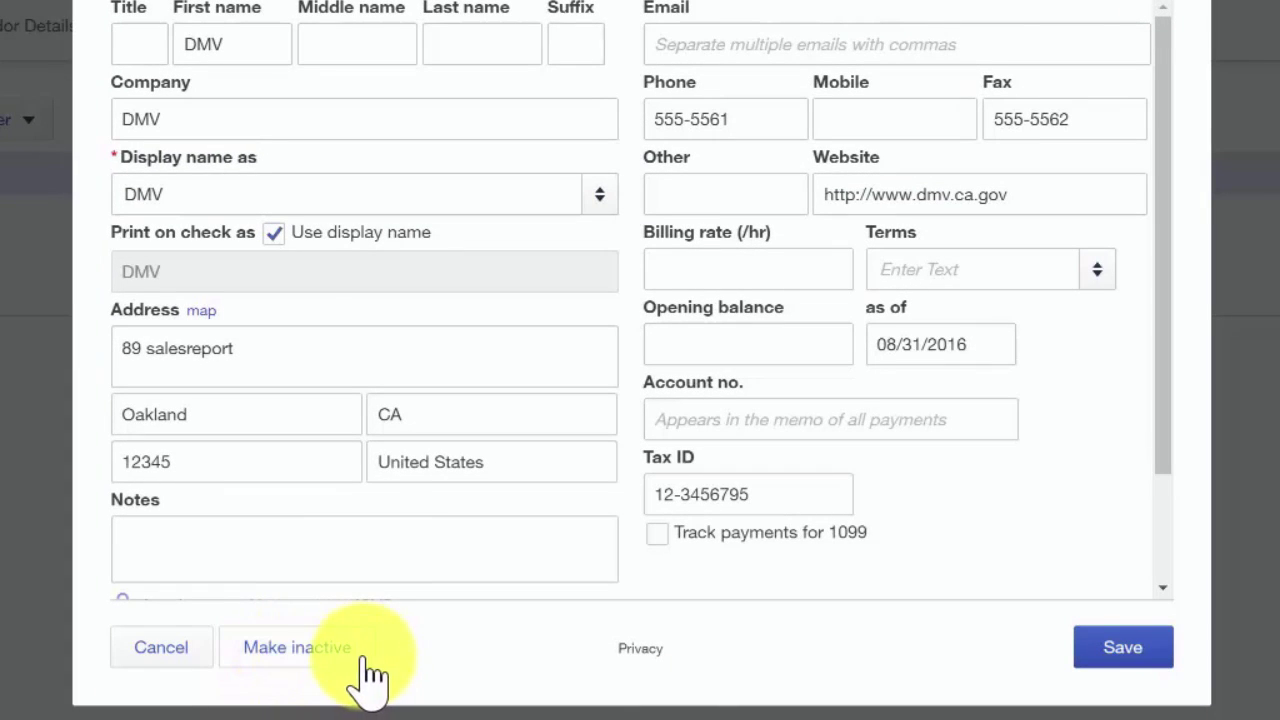
click(284, 652)
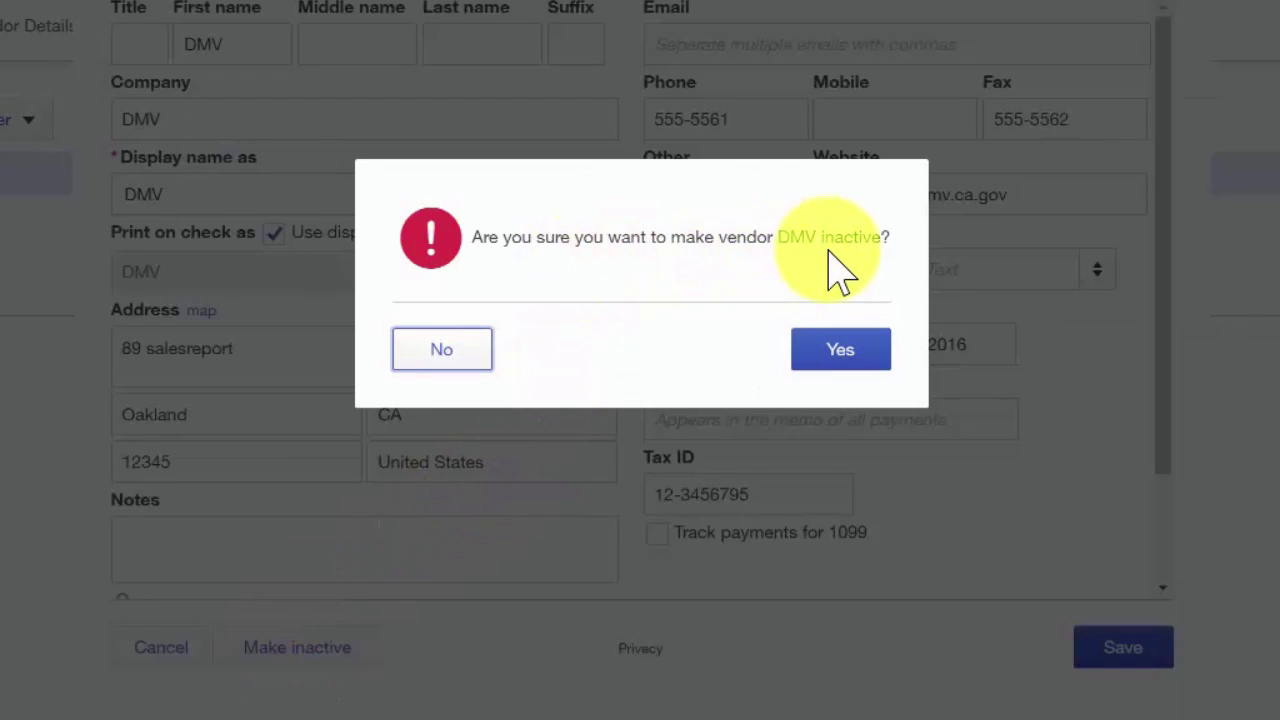
click(846, 362)
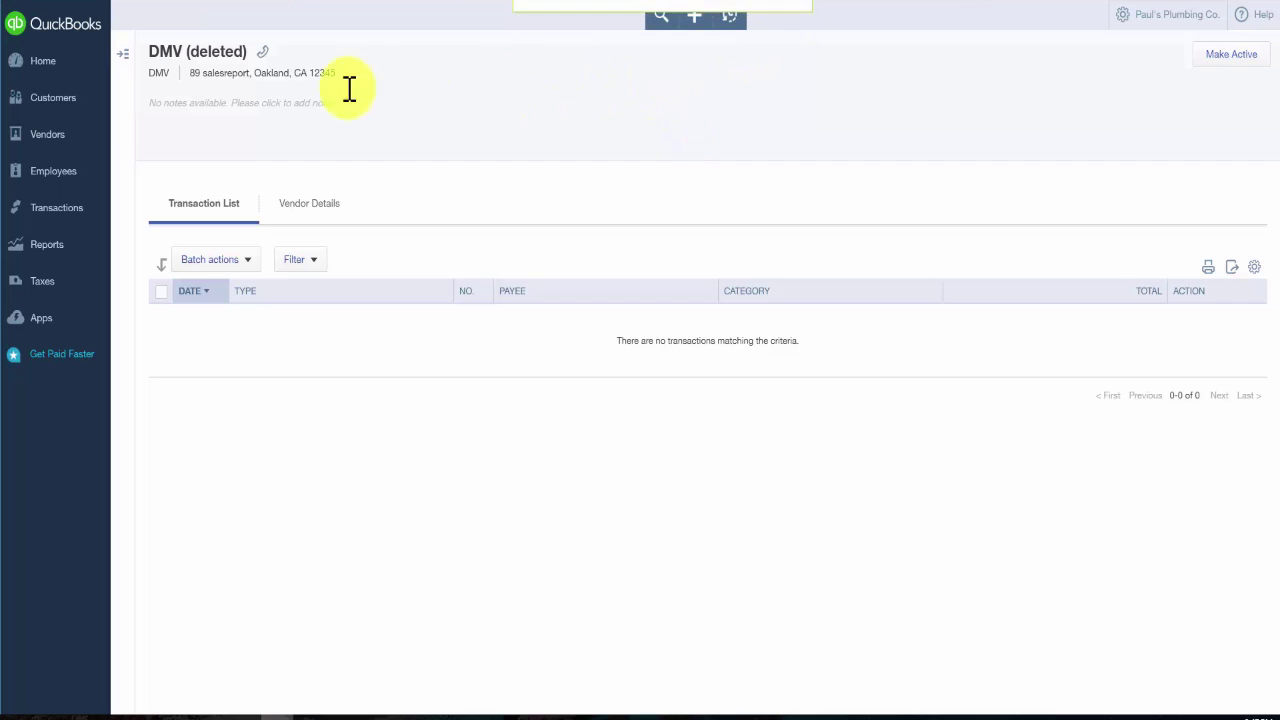
click(58, 140)
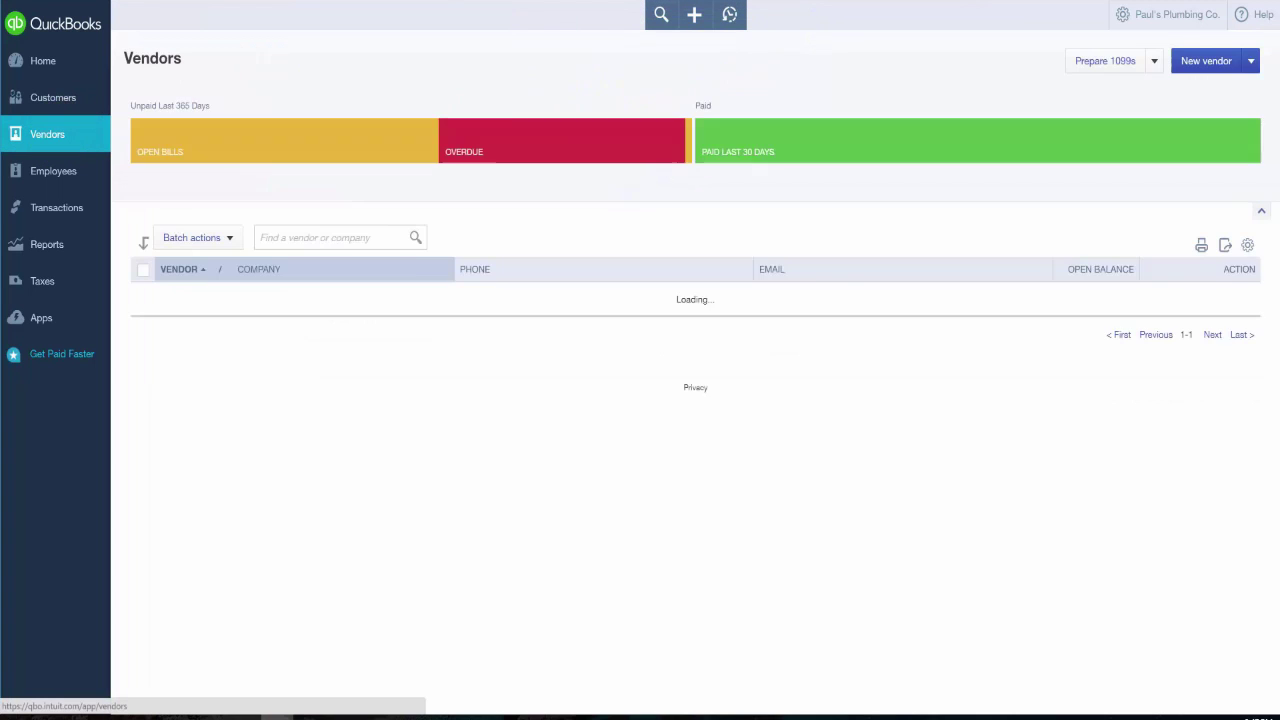